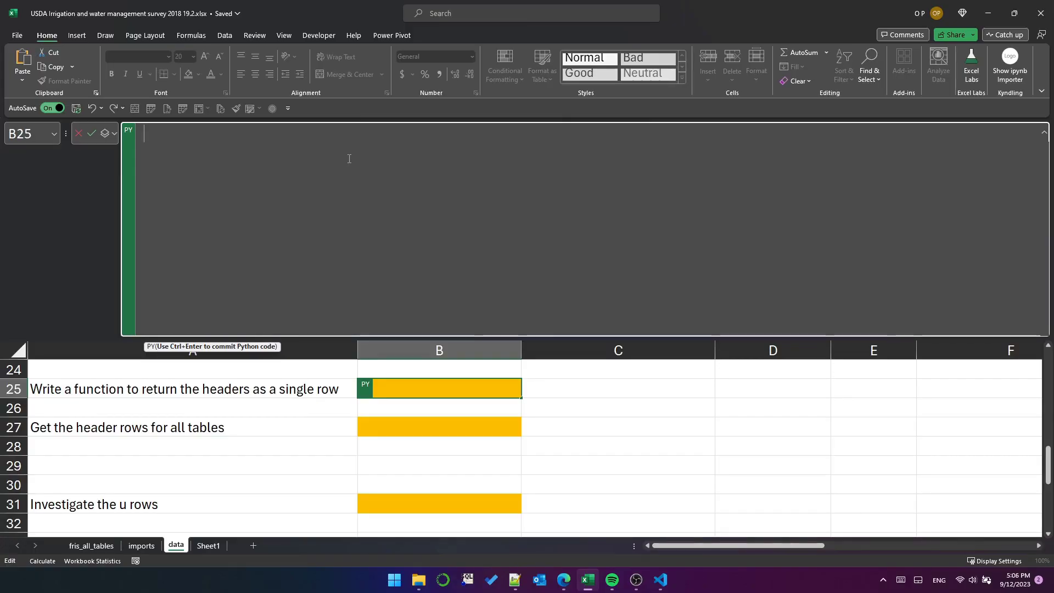
- Write the get_table_headers(df: pd.DataFrame) -> pd.DataFrame signature with a three-line docstring
text(def get_)
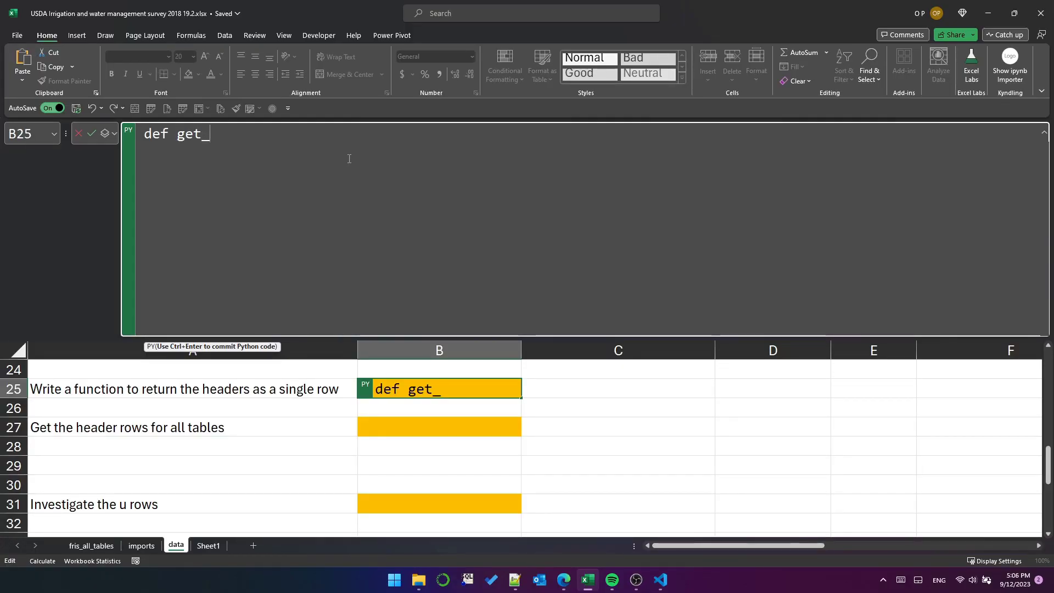
text(table_header)
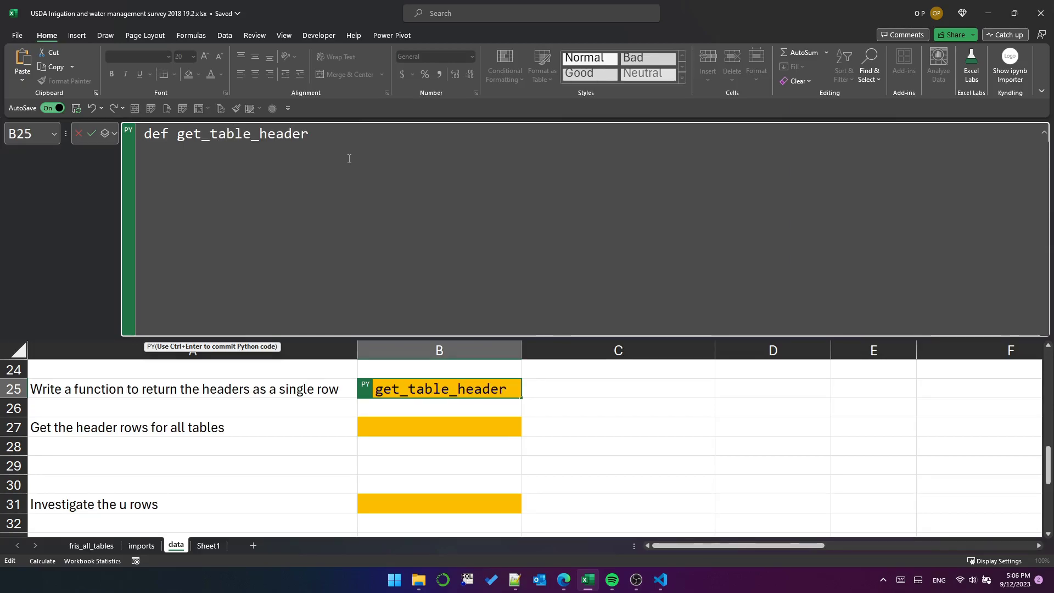
text(s(df: pd.Data)
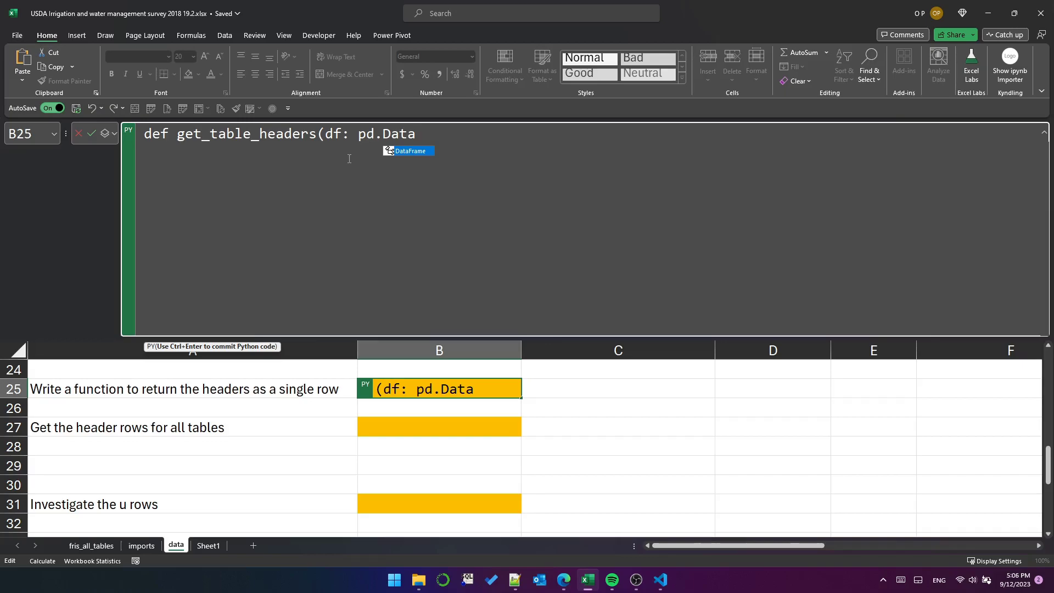
key(Tab)
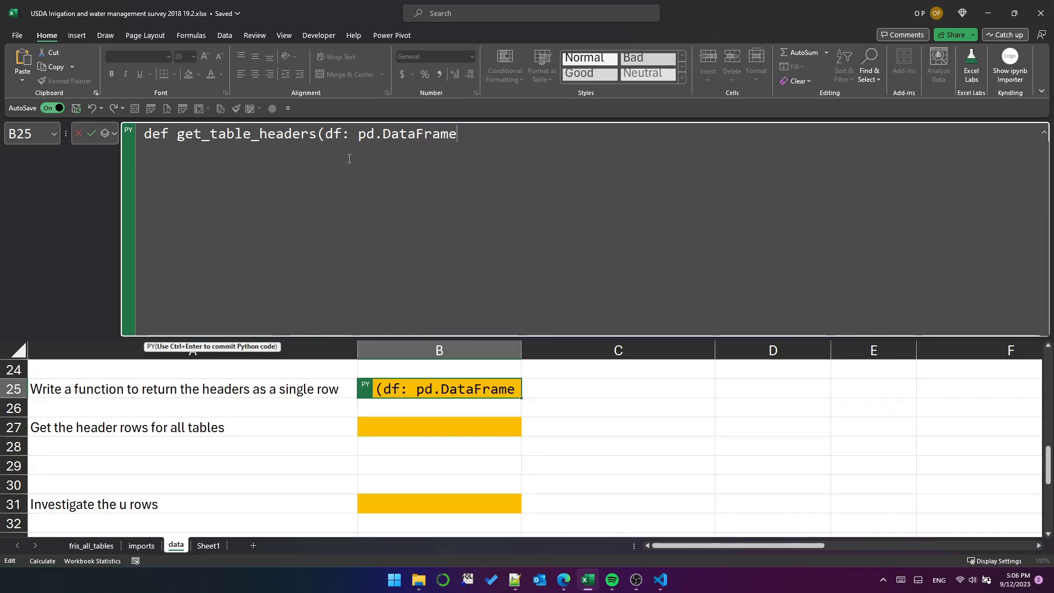
text() -)
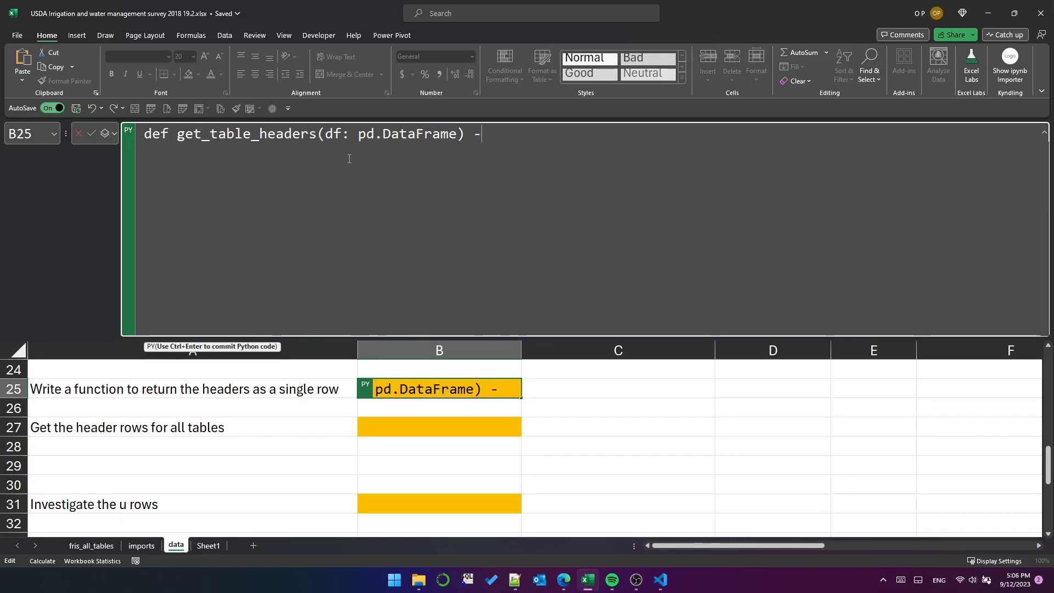
text(> pd.Dat)
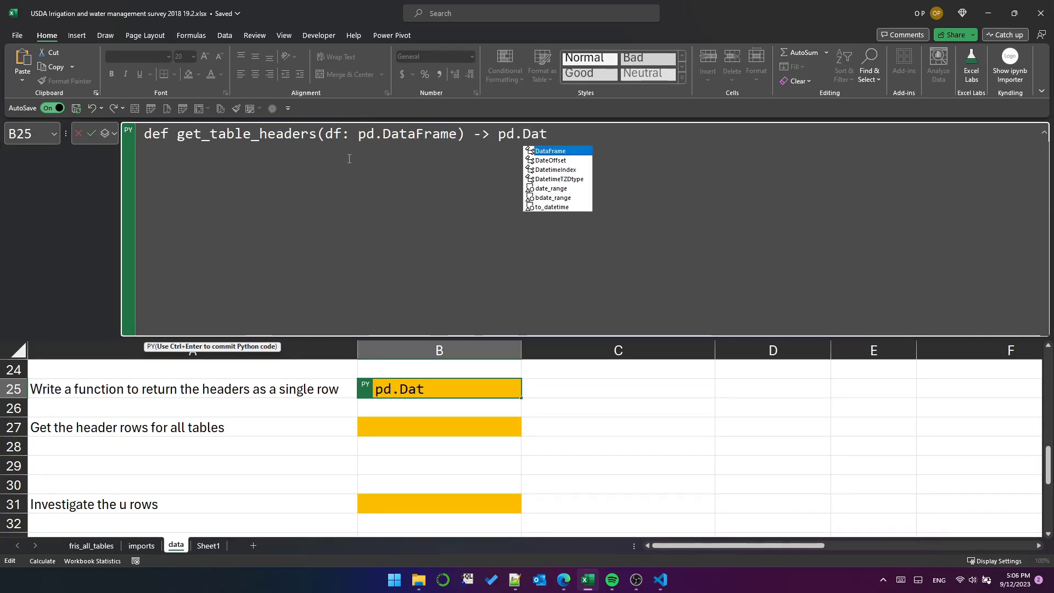
text(aFrame:)
key(Return)
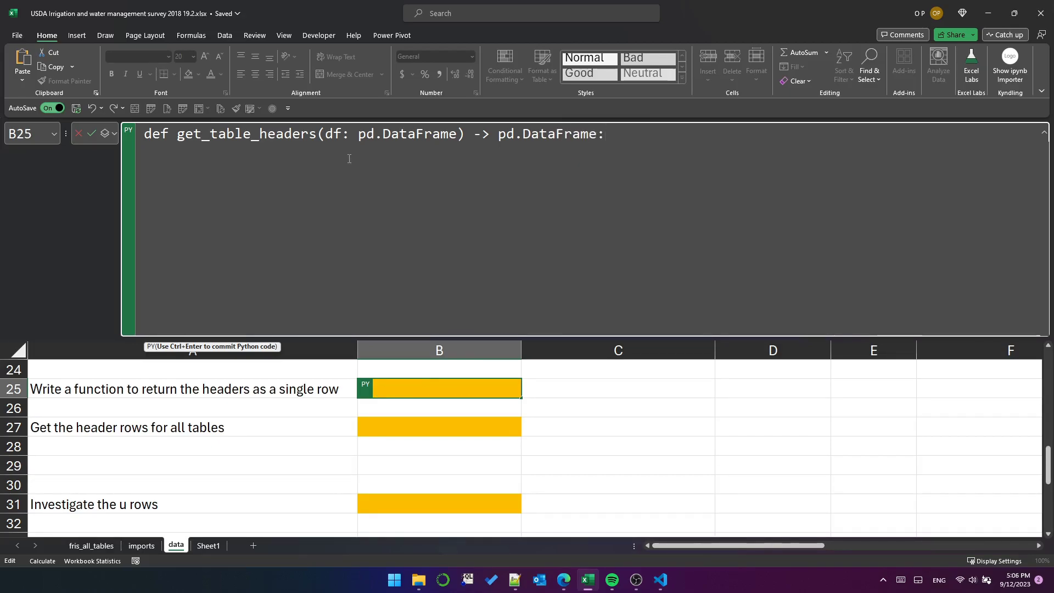
text("""Filters a table for the 'h' rows and)
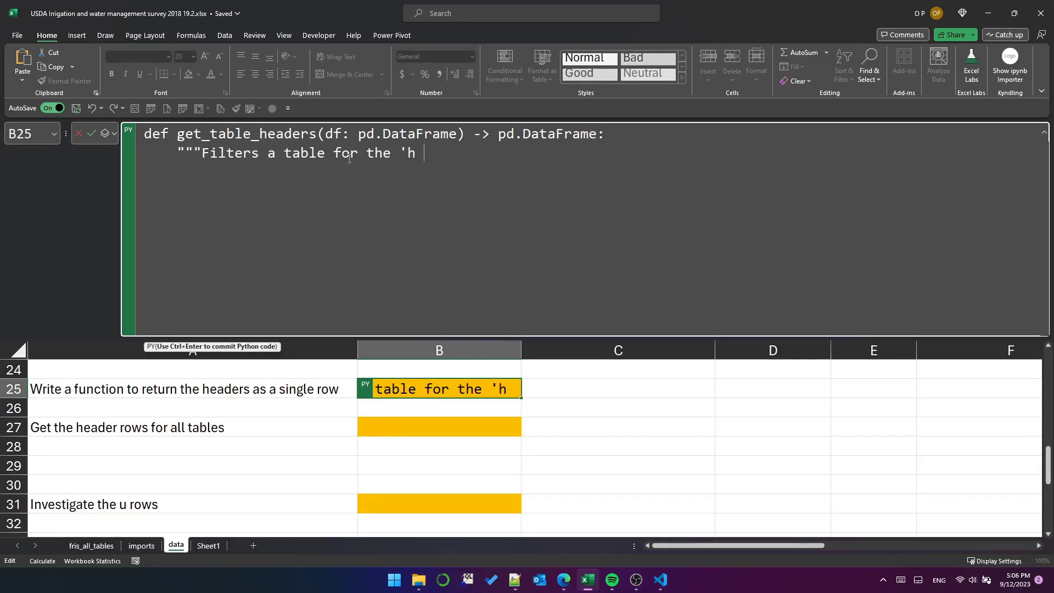
key(Return)
text(cleans them up, returning a dataframe)
key(Return)
text(to be stacked on top of the data rows)
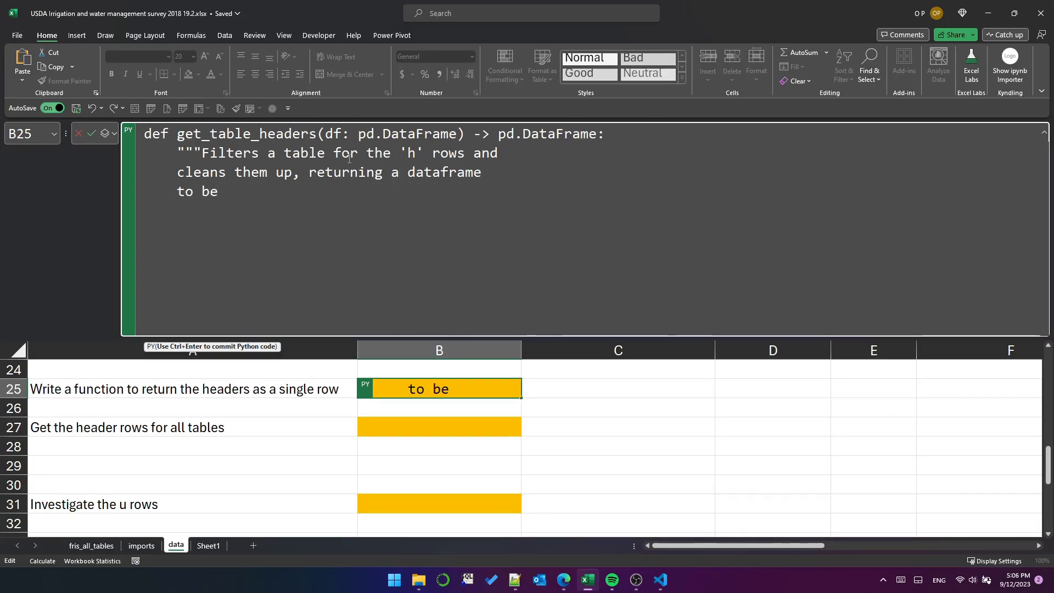
key(Return)
text(""")
key(Return)
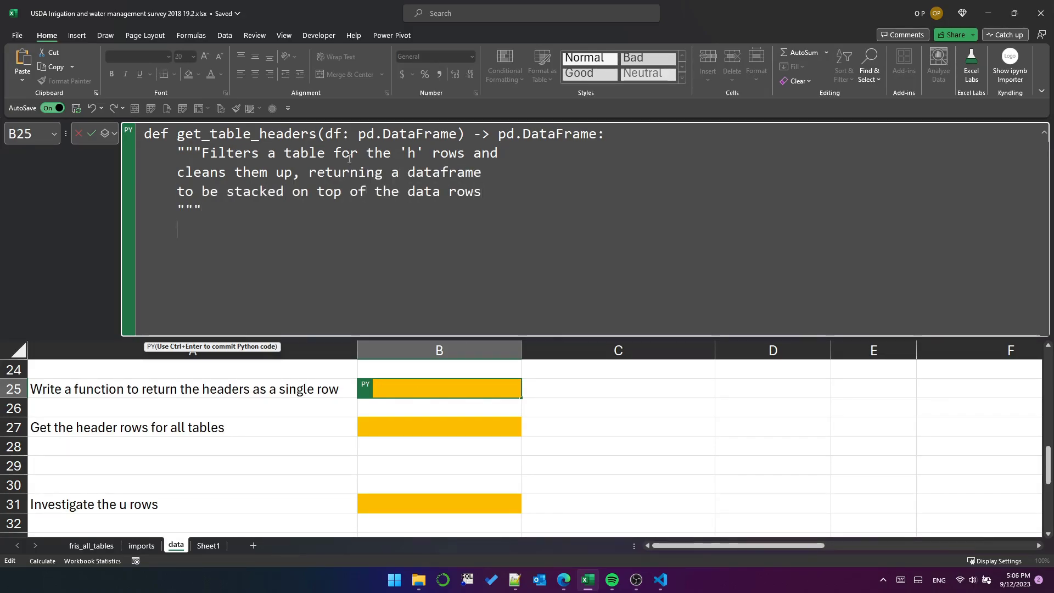
- Add header_rows = df[df[1]=='h'] to keep only the table's 'h' rows
text(header_rows)
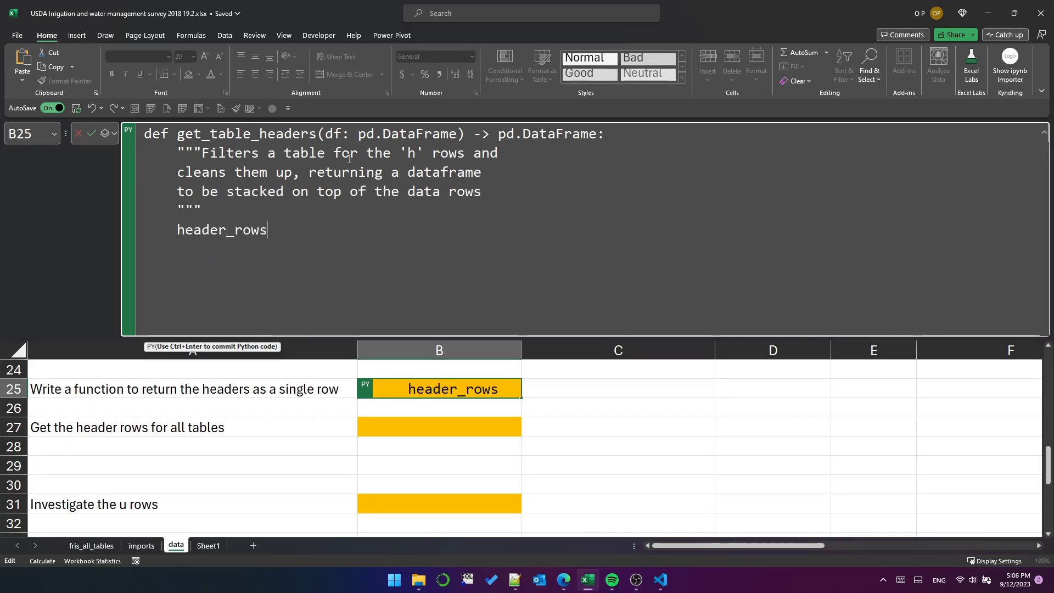
text( = df[')
key(BackSpace)
text(df)
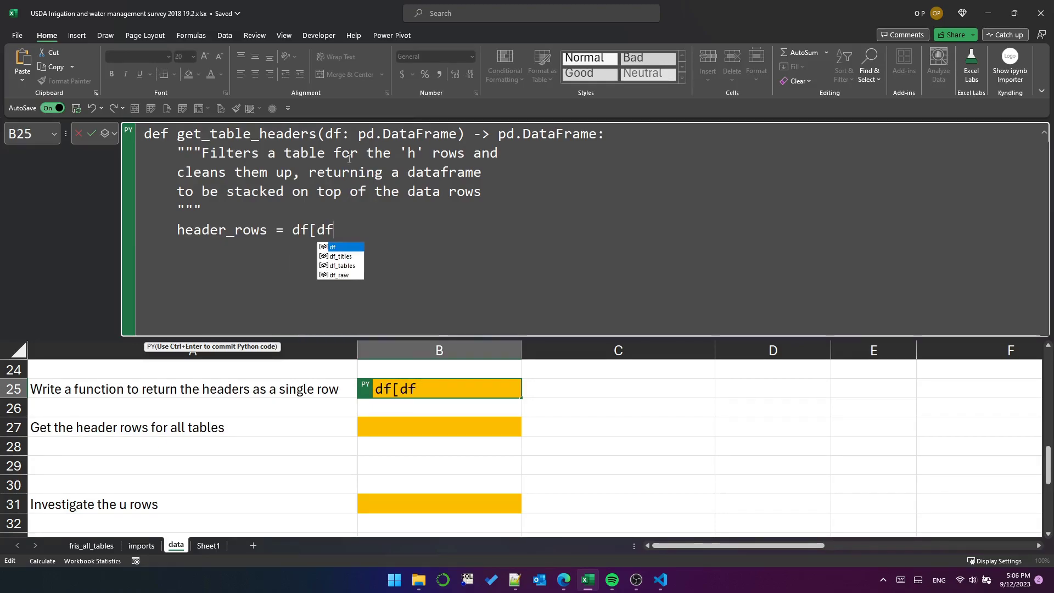
text([1]=='h'])
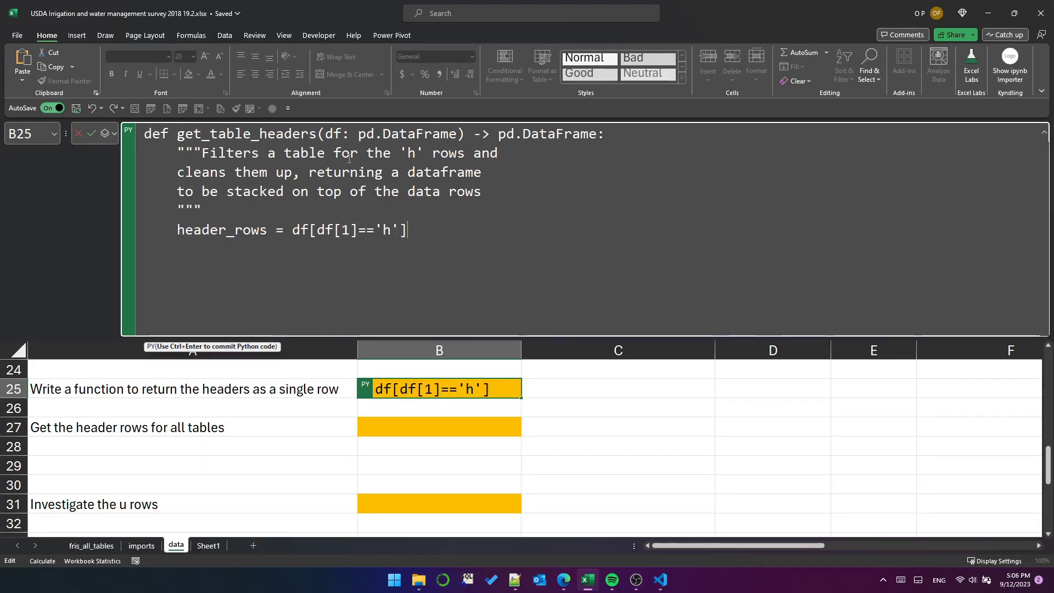
key(Return)
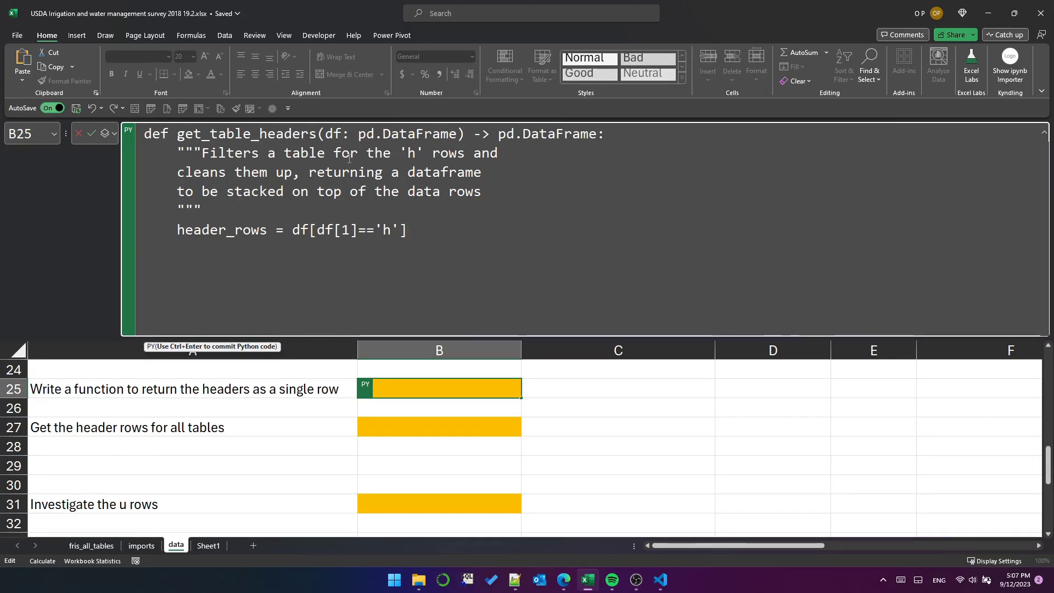
- Add remove_blank_rows = header_rows.iloc[:, 2:].dropna(how='all') and begin the single_row line
text(remove_)
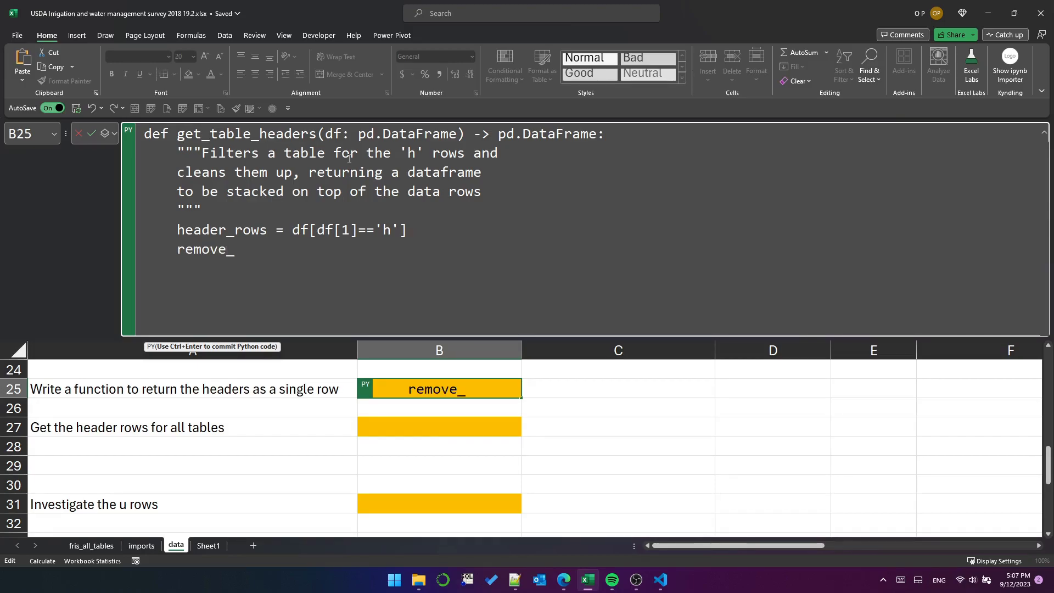
text(blank_rows)
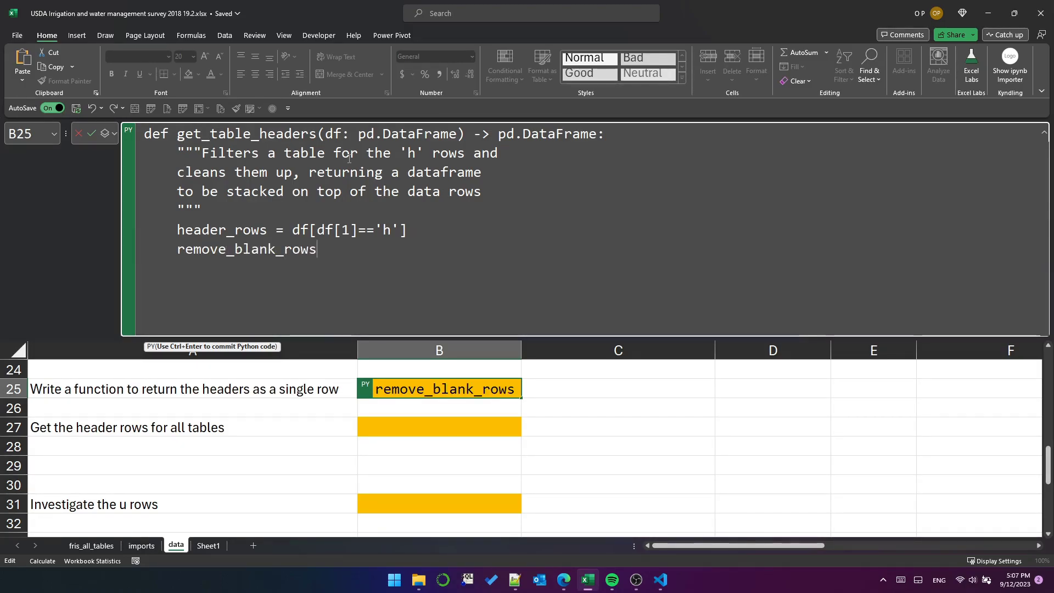
text( = header)
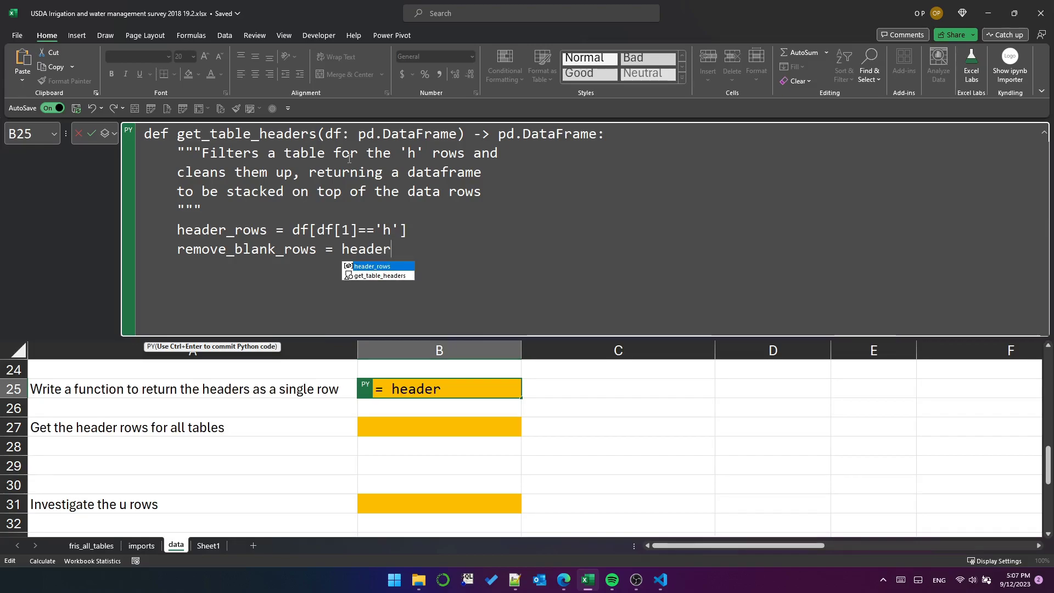
text(_rows.iloc[)
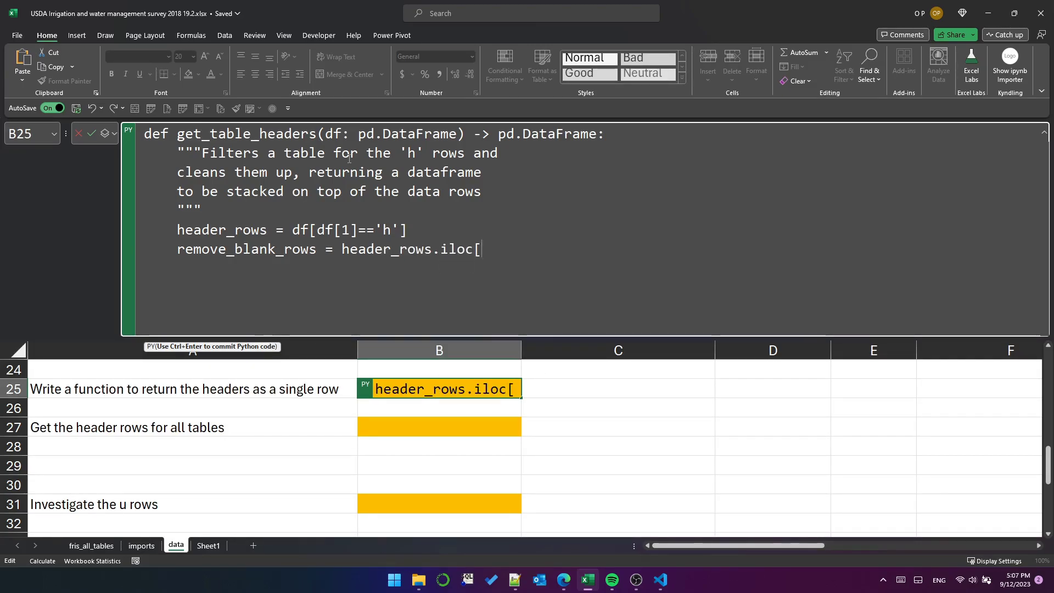
text(:, 2:)
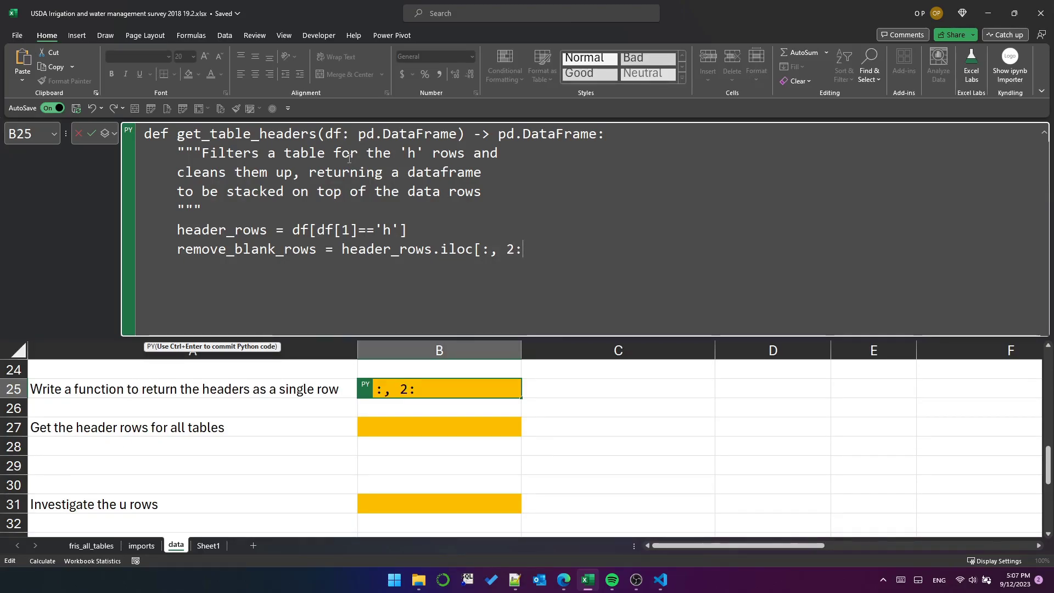
text(].dropna()
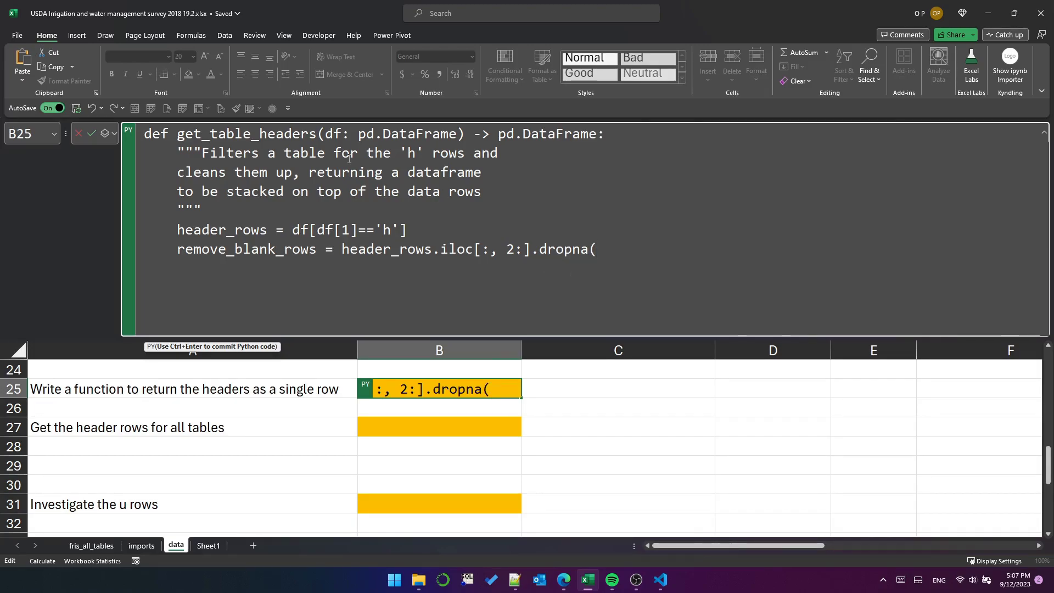
text(how-)
text('all'))
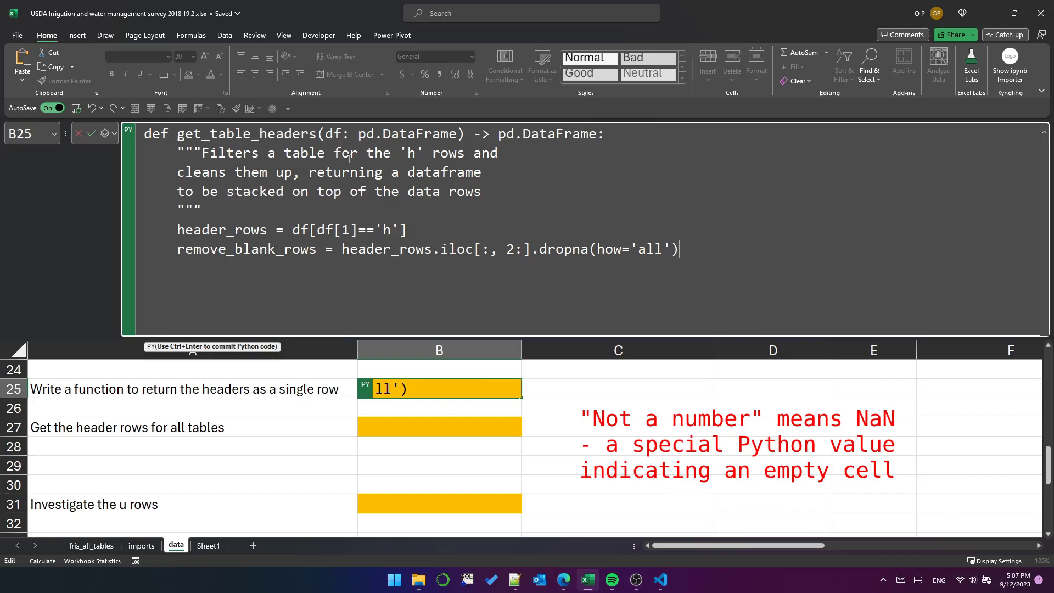
key(Return)
text(single)
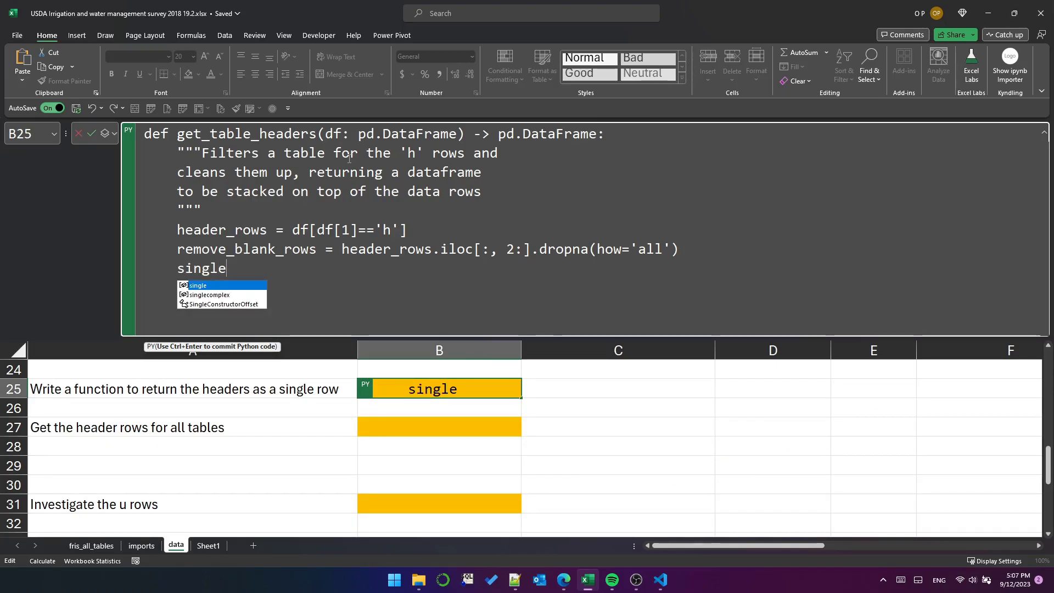
text(_row = )
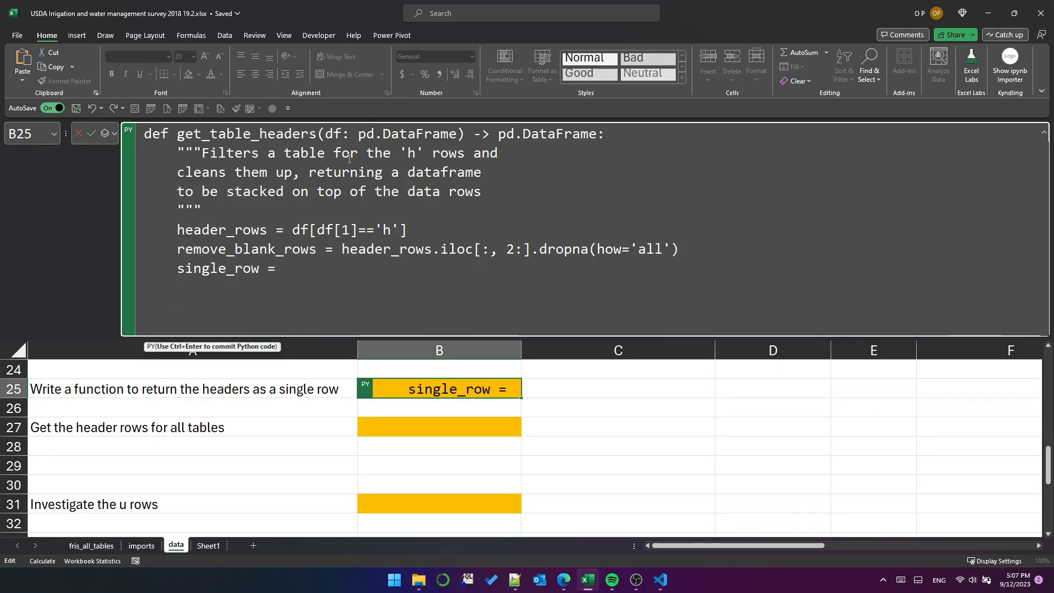
text(remove)
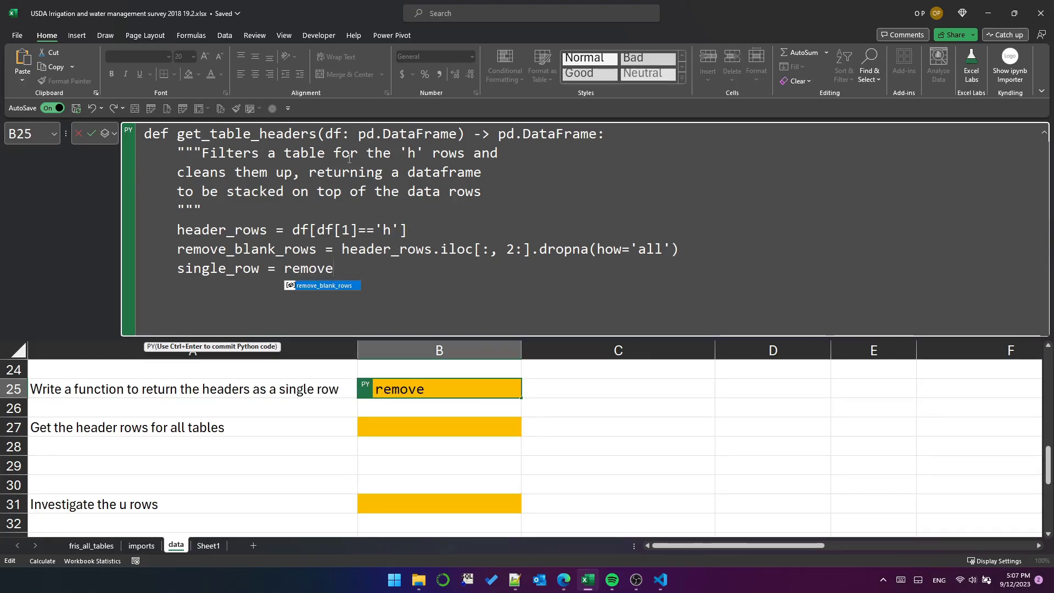
- Write single_row = remove_blank_rows.apply(lambda c: ' '.join(c.dropna().astype(str)))
key(Tab)
text(.apply(a)
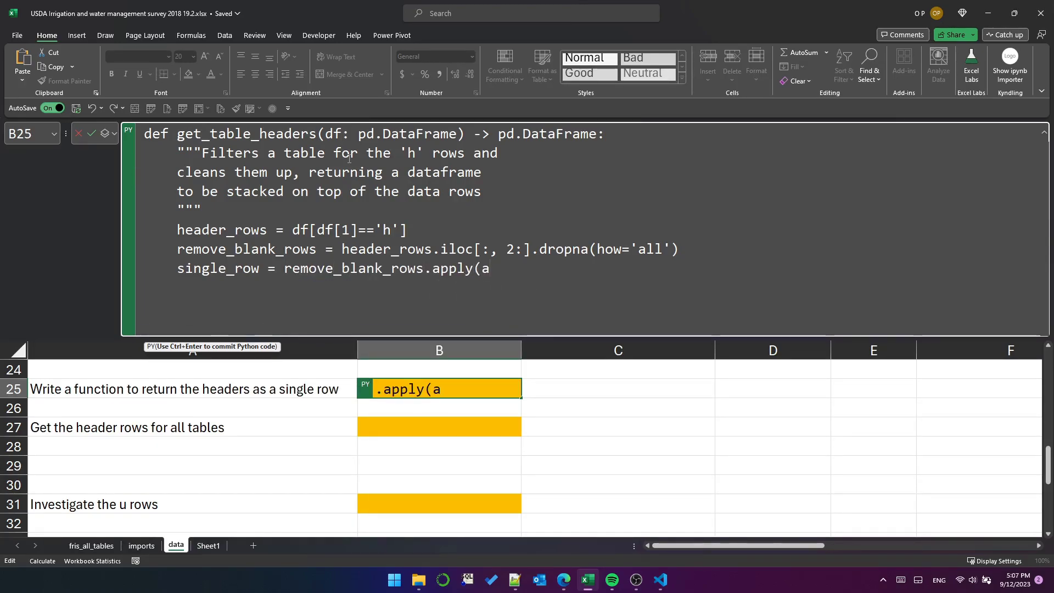
key(BackSpace)
text(lambda c)
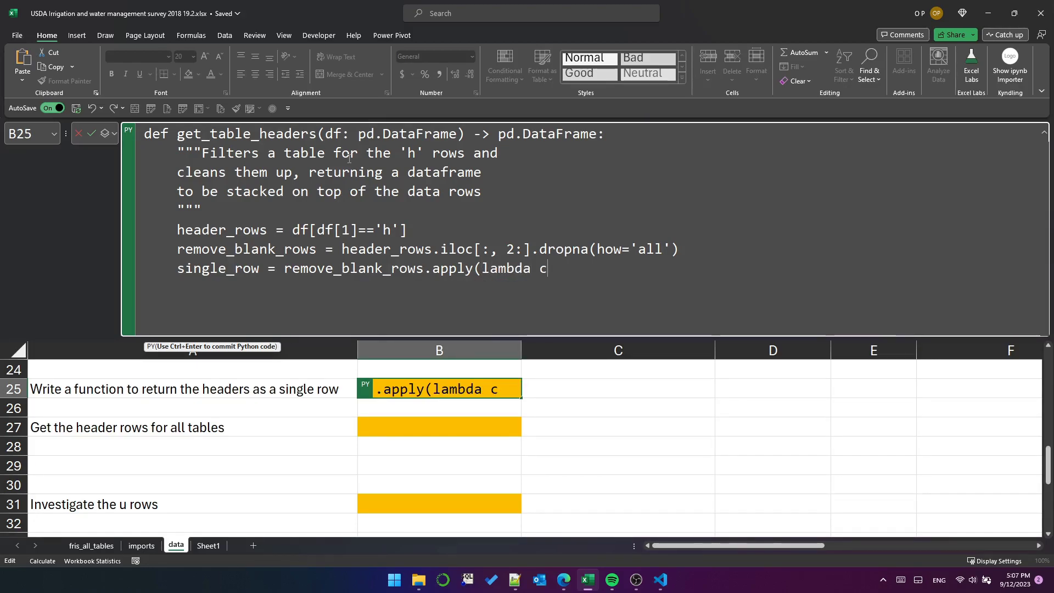
text(: ' '.)
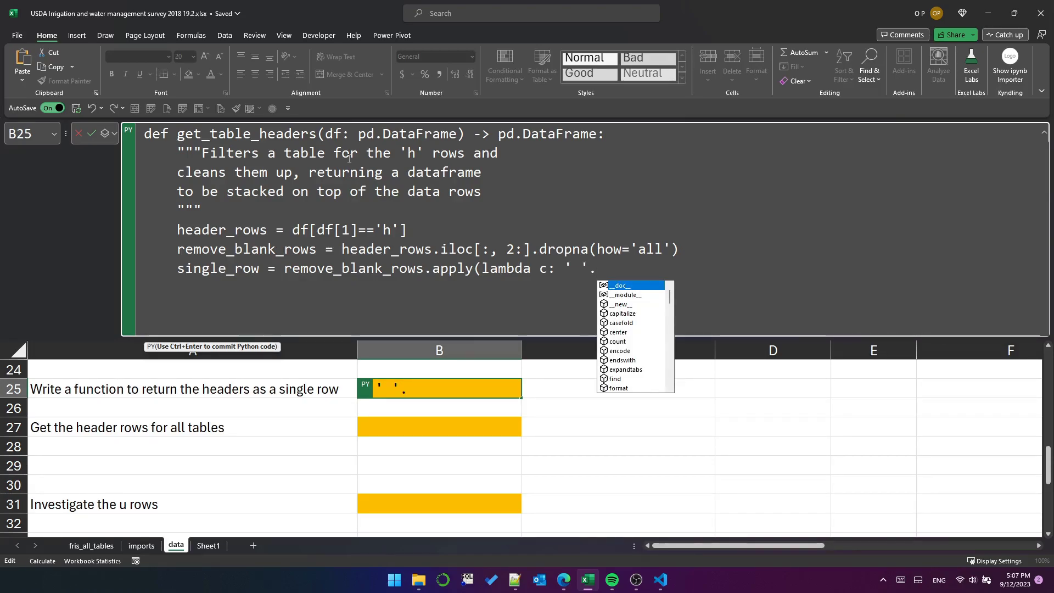
text(join()
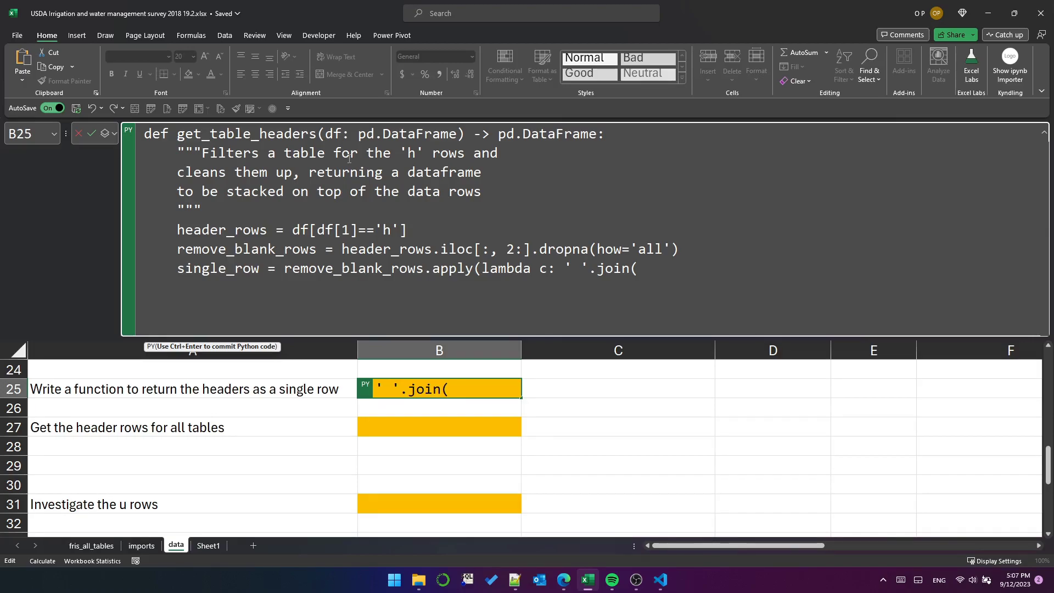
text(c.dropna())
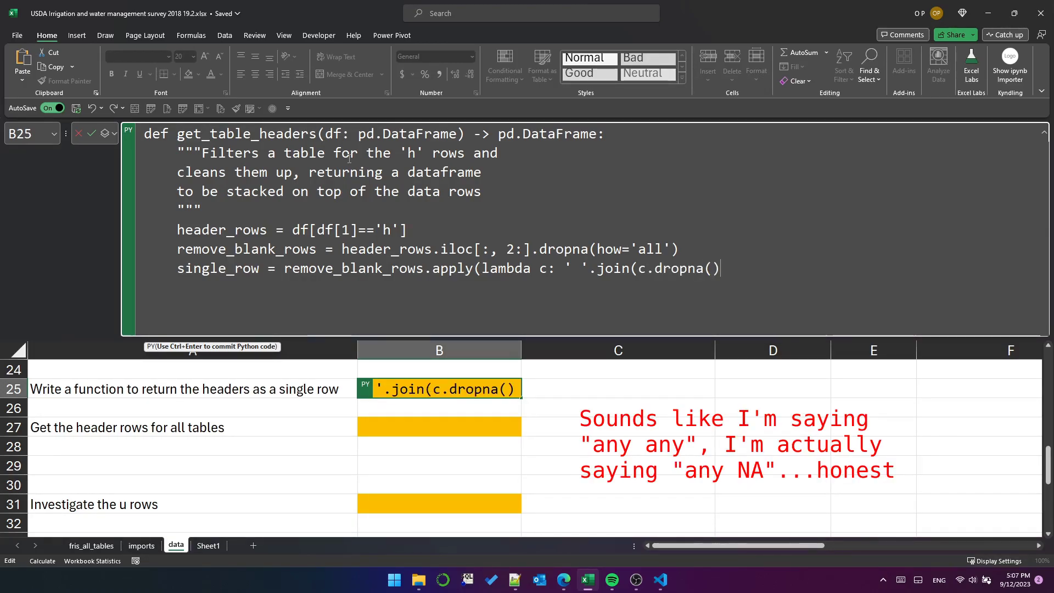
text(.astype(str))
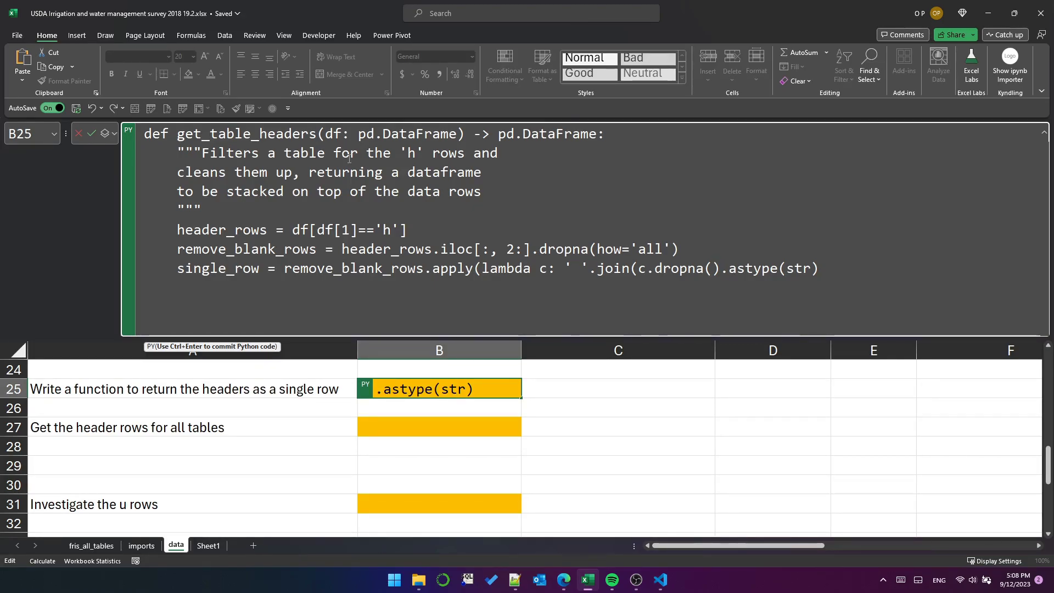
- Set check_result = pd.concat([remove_blank_rows, single_row.to_frame().T], axis=0)
text()))
key(Return)
text(ch)
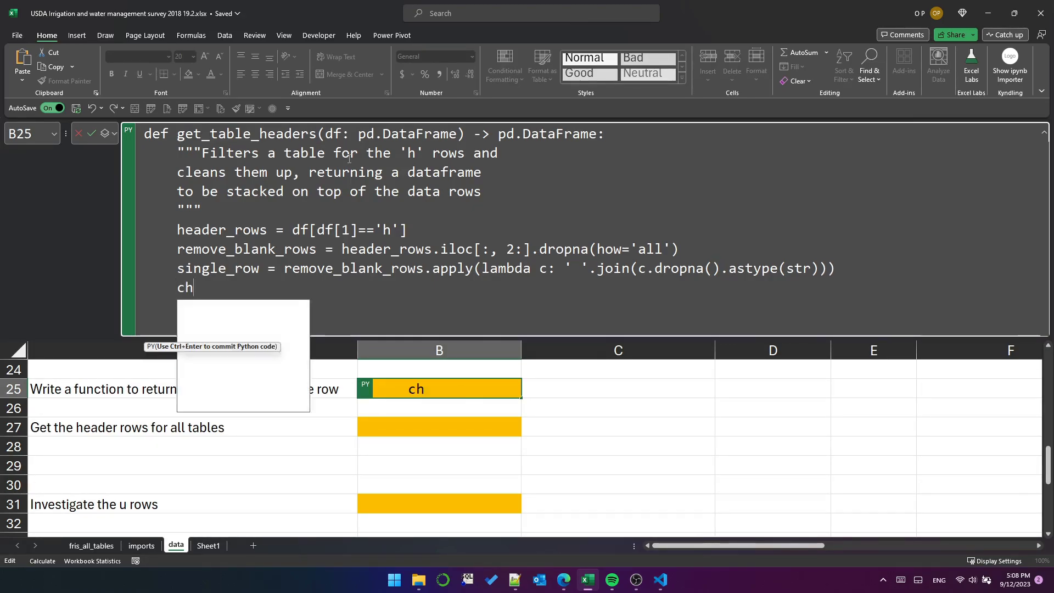
text(eck_result = pd.con)
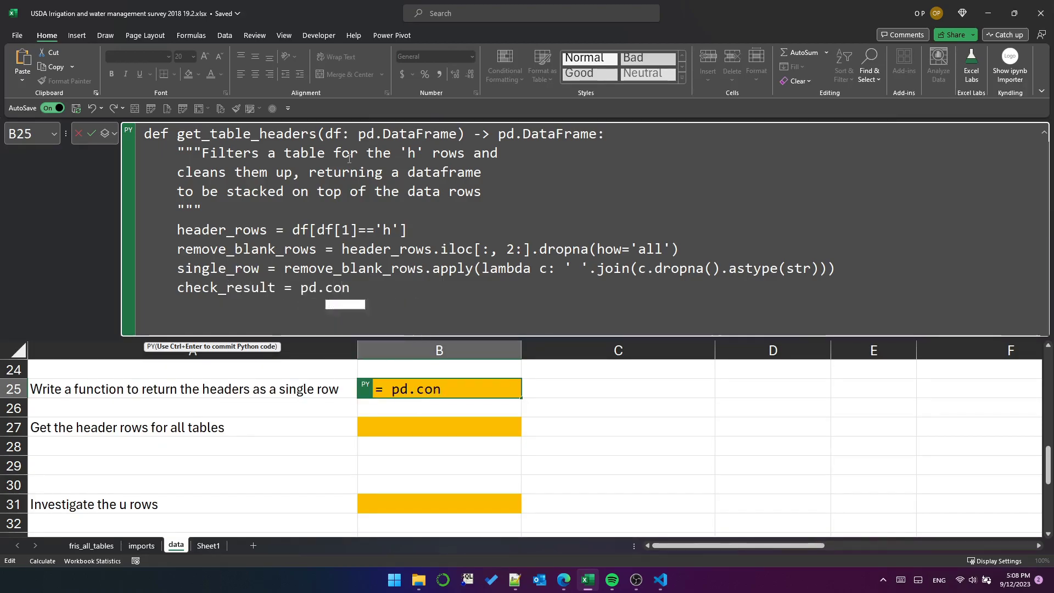
text(cat([remove_blank-row)
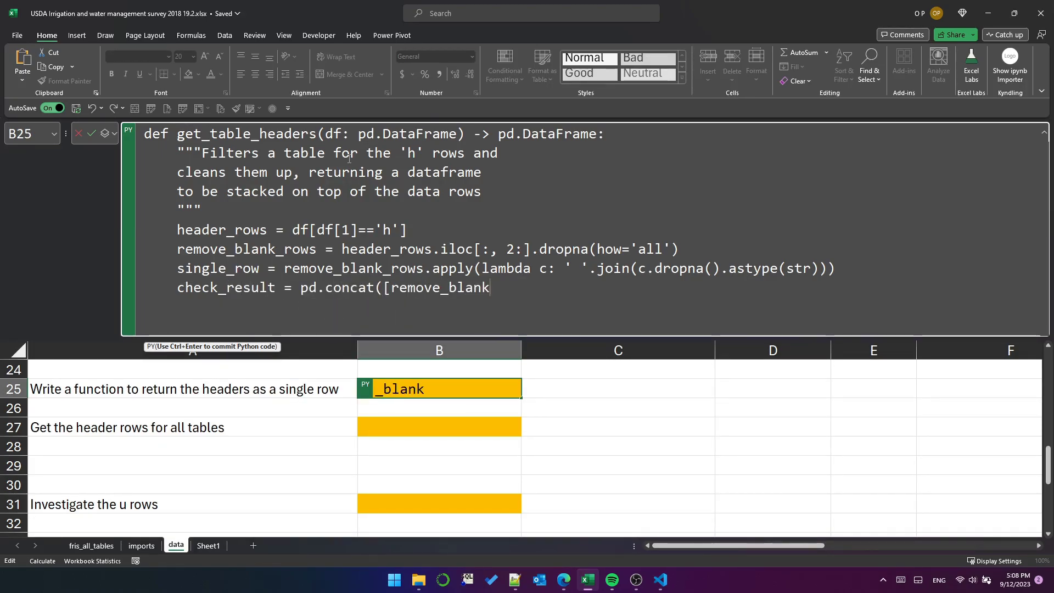
key(BackSpace)
key(BackSpace)
key(BackSpace)
key(BackSpace)
text(_rows, single_row)
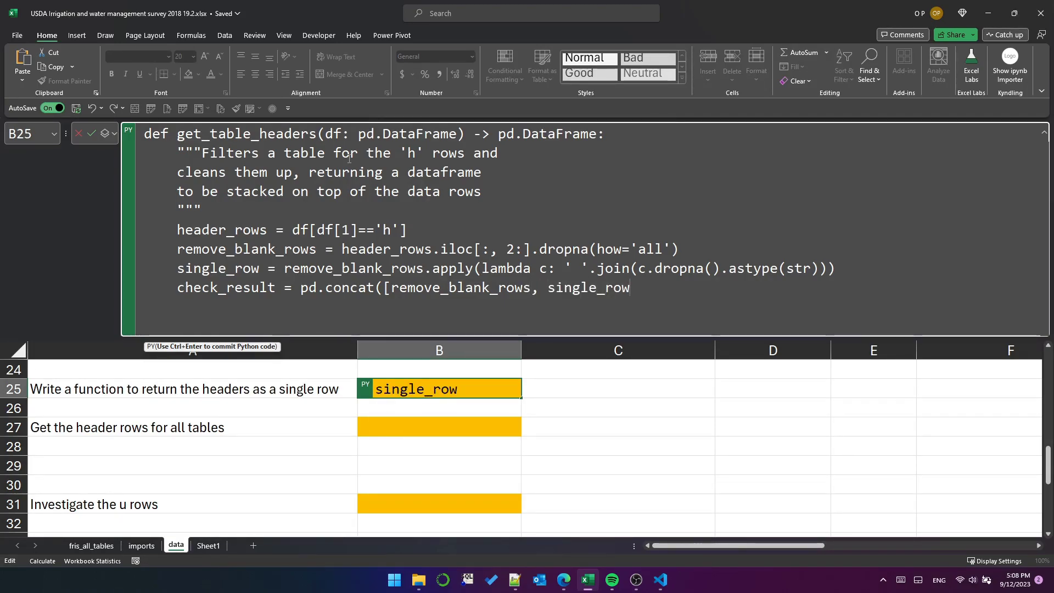
text(.to_fra)
key(BackSpace)
key(BackSpace)
key(BackSpace)
key(BackSpace)
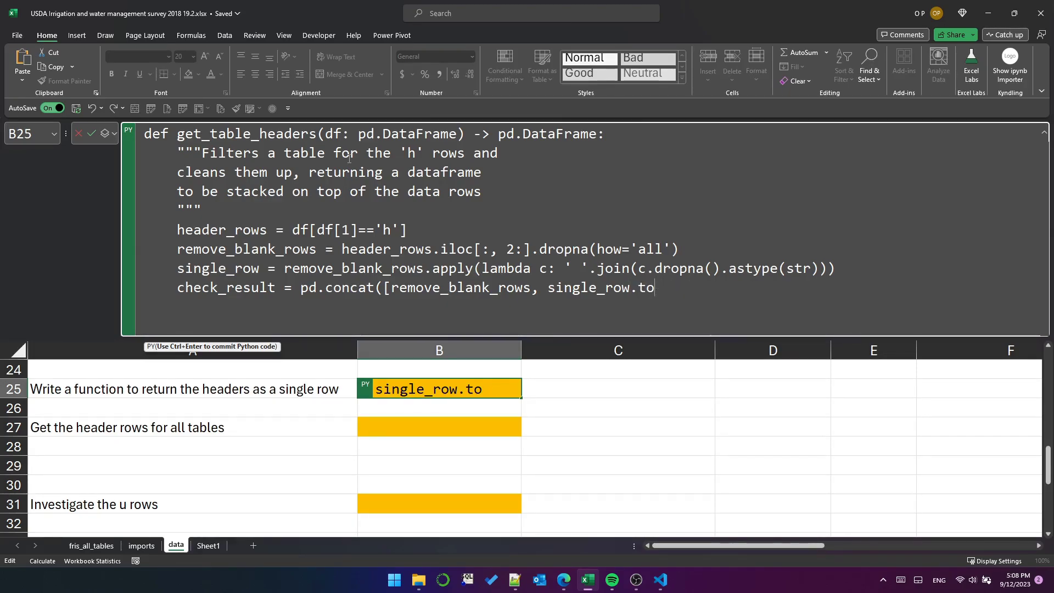
text(_frame().T)
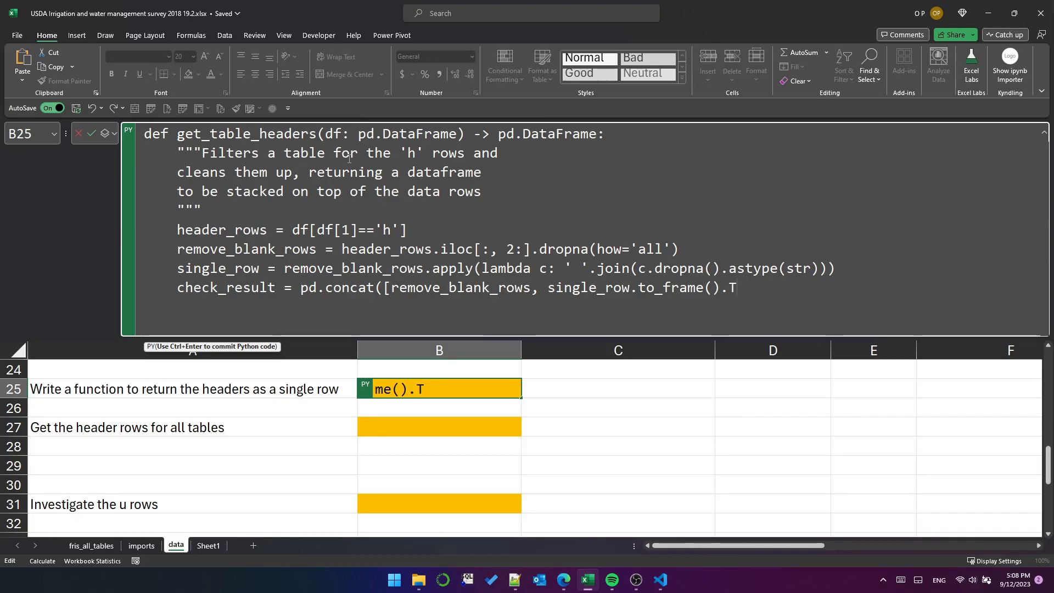
text(], a)
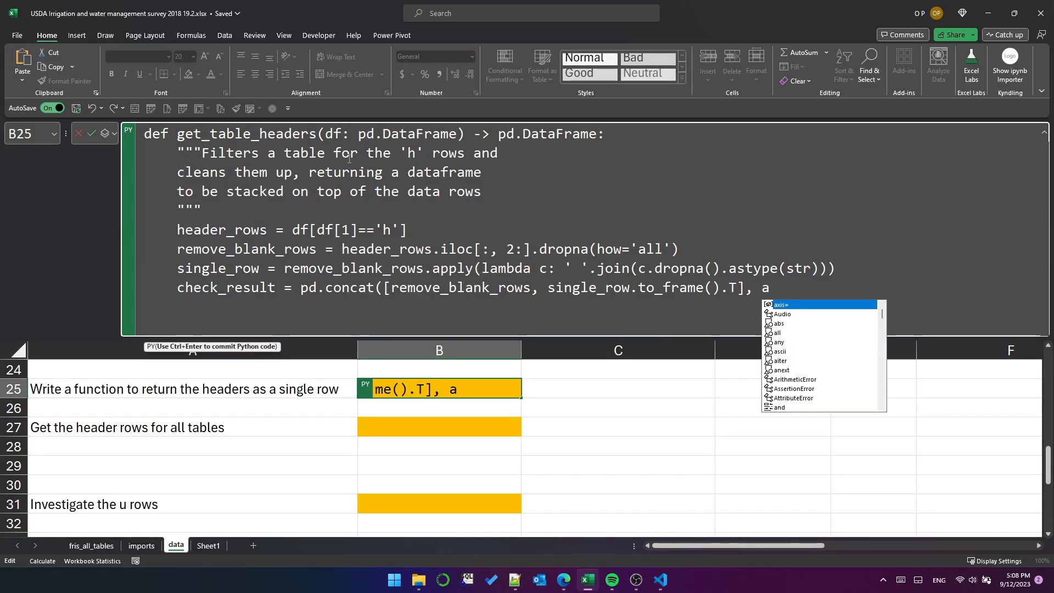
text(xis=0))
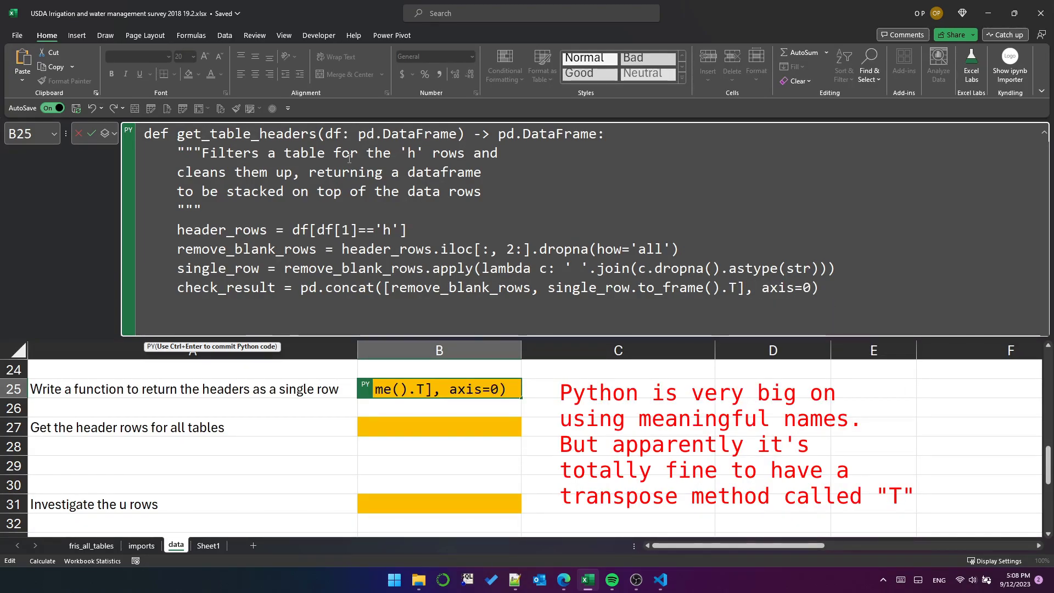
- Return check_result to complete the function body
key(Return)
text(return cche)
key(BackSpace)
key(BackSpace)
key(BackSpace)
text(h)
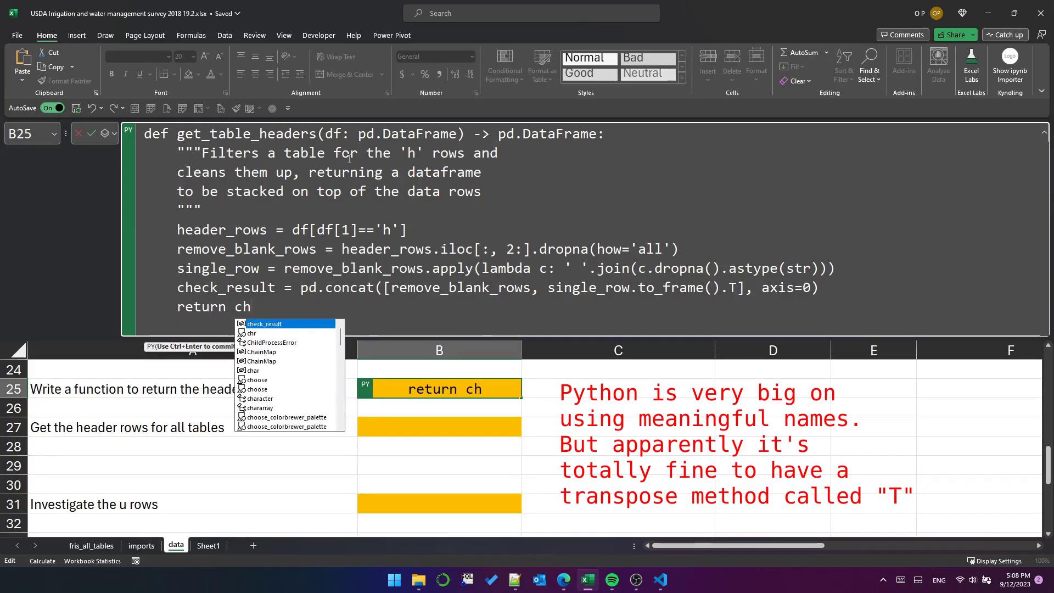
key(Tab)
key(Return)
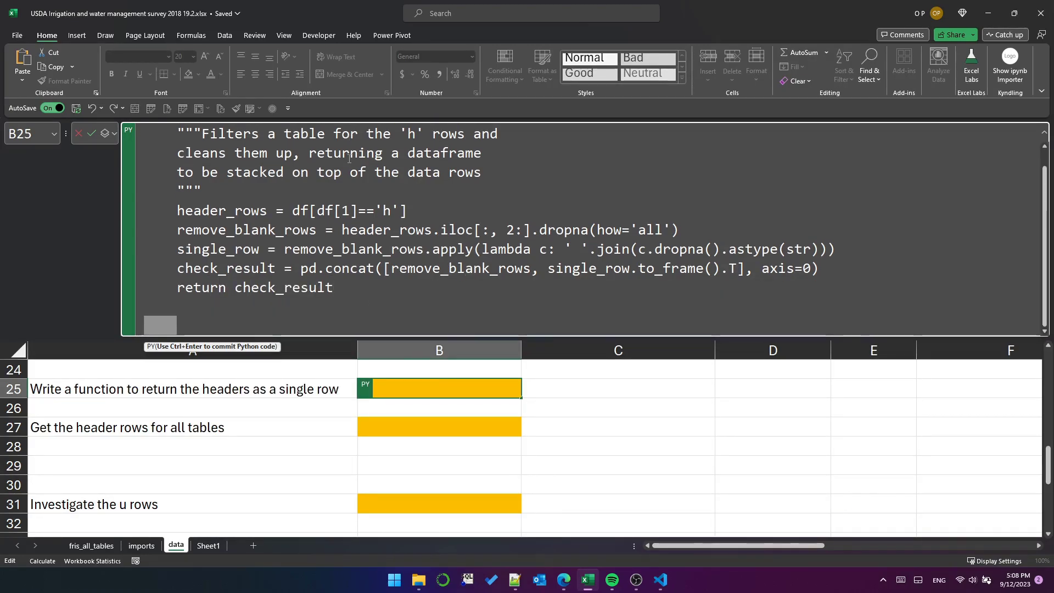
- Run get_table_headers(df_tables.get_group(1)) in B25 and inspect the spilled headers in C25–C28
text(get_)
key(Tab)
text((df)
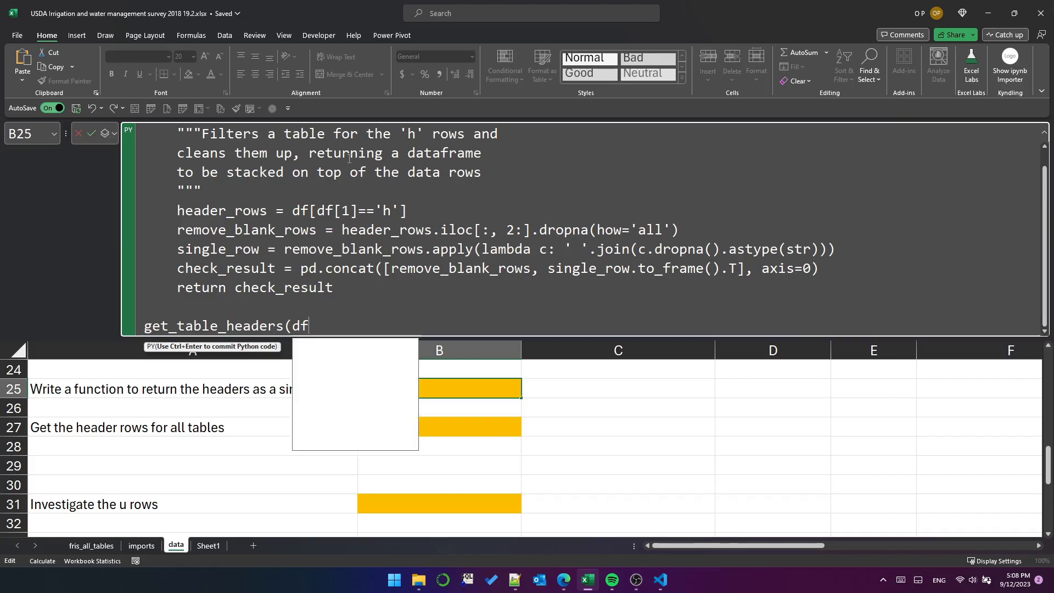
text(_tables.get_group(1)))
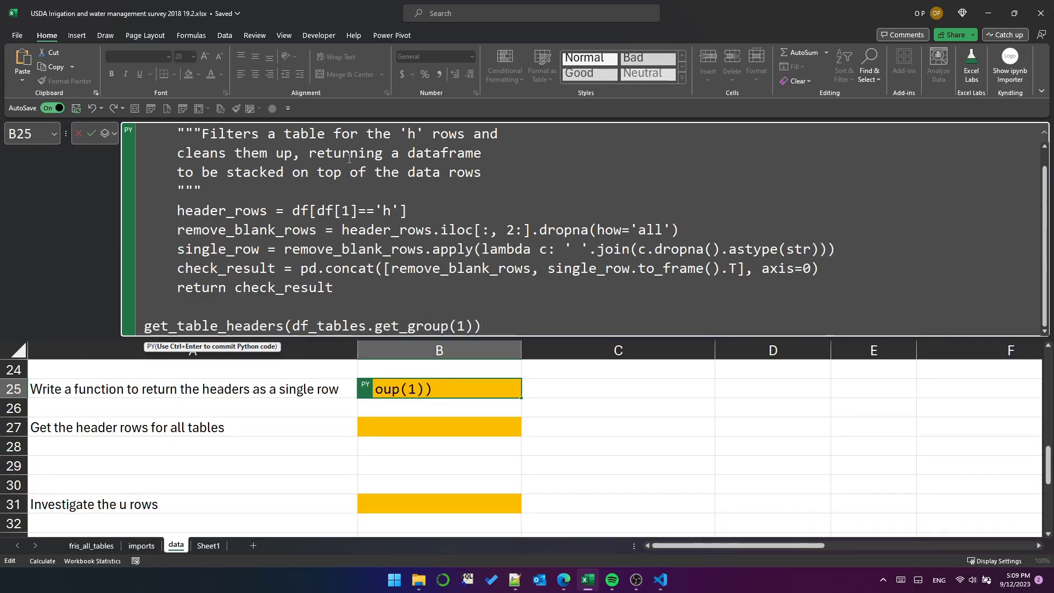
key(ctrl+Return)
drag(625, 399, 627, 404)
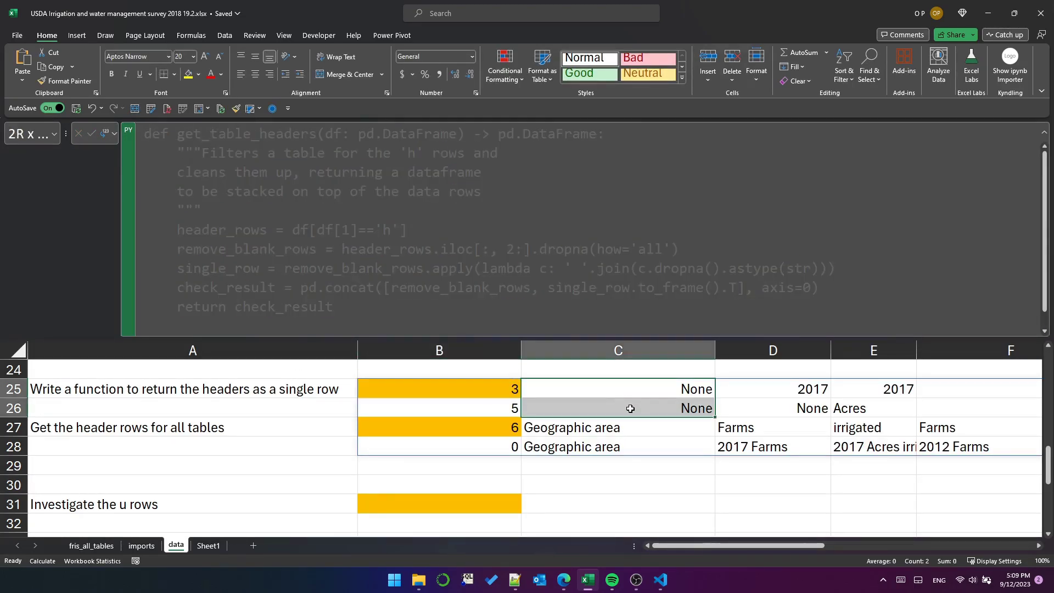
click(619, 430)
click(631, 450)
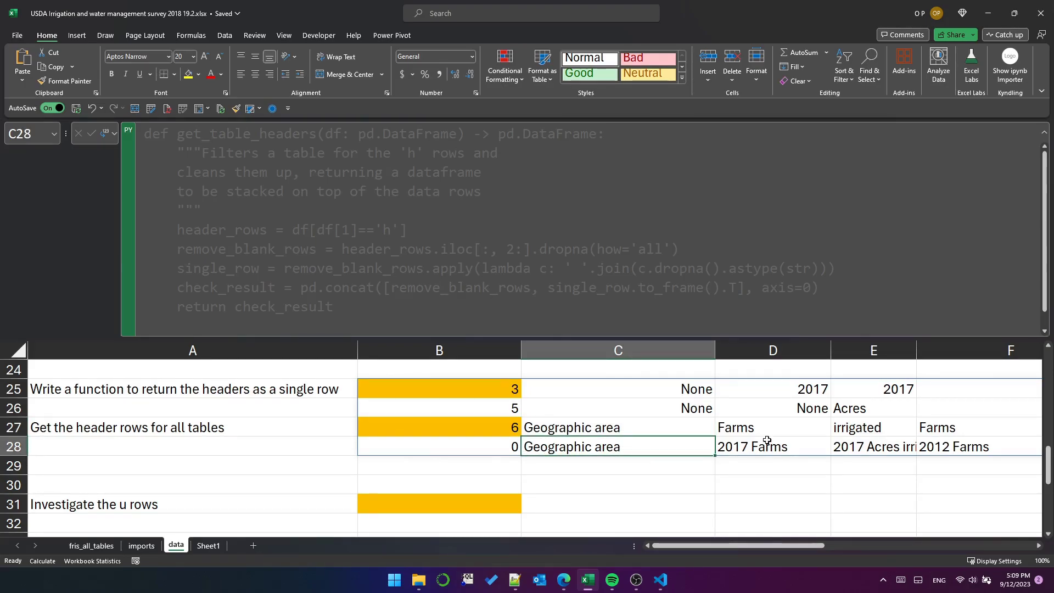
- Return single_row.to_frame().T instead, comment out the check_result line, and rerun B25
click(776, 392)
click(776, 425)
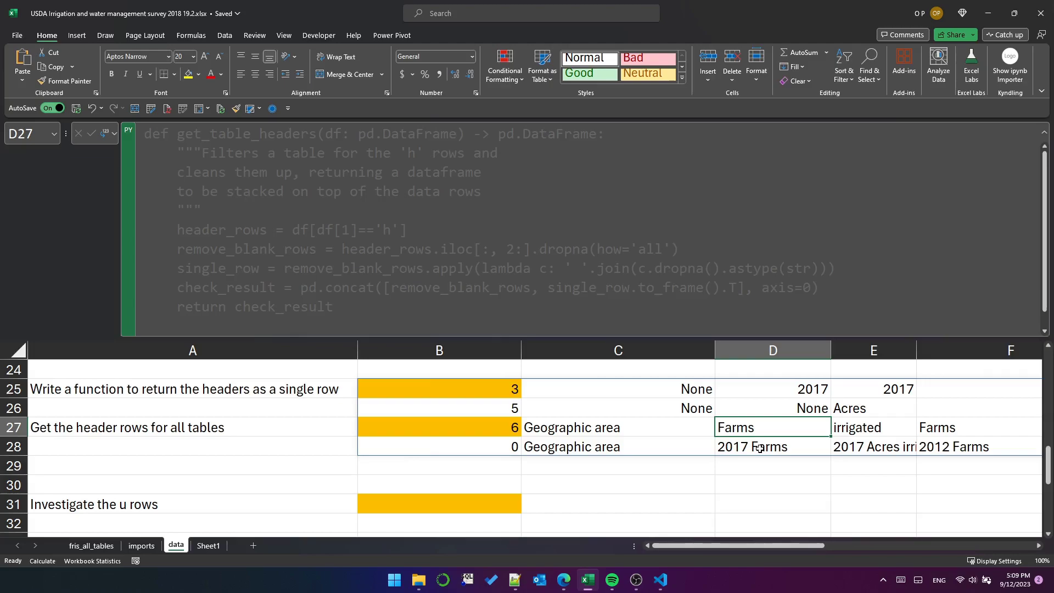
click(412, 303)
key(ctrl+shift+Left)
key(ctrl+shift+Left)
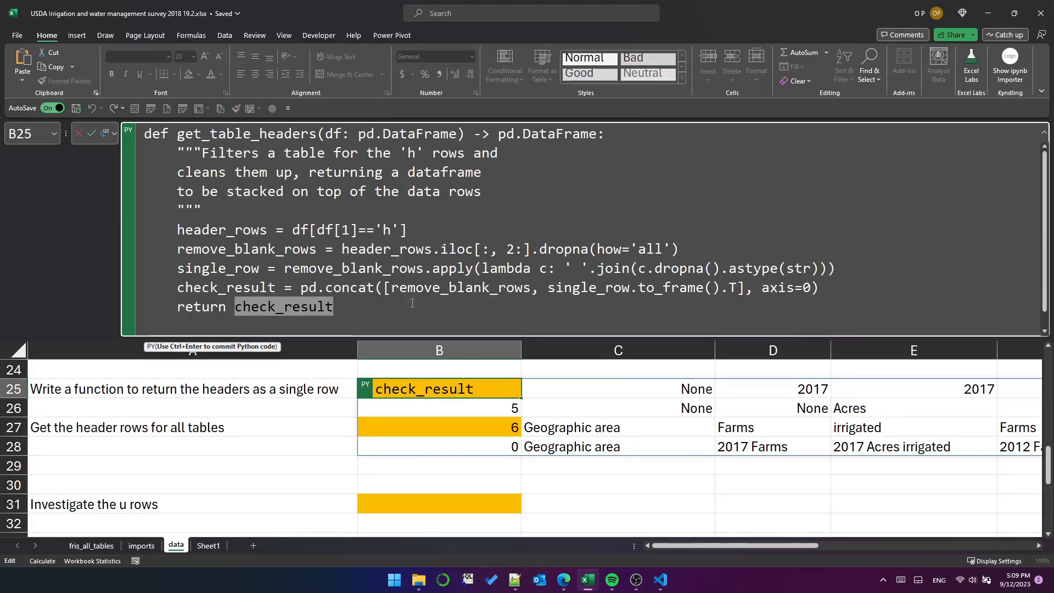
text(singl)
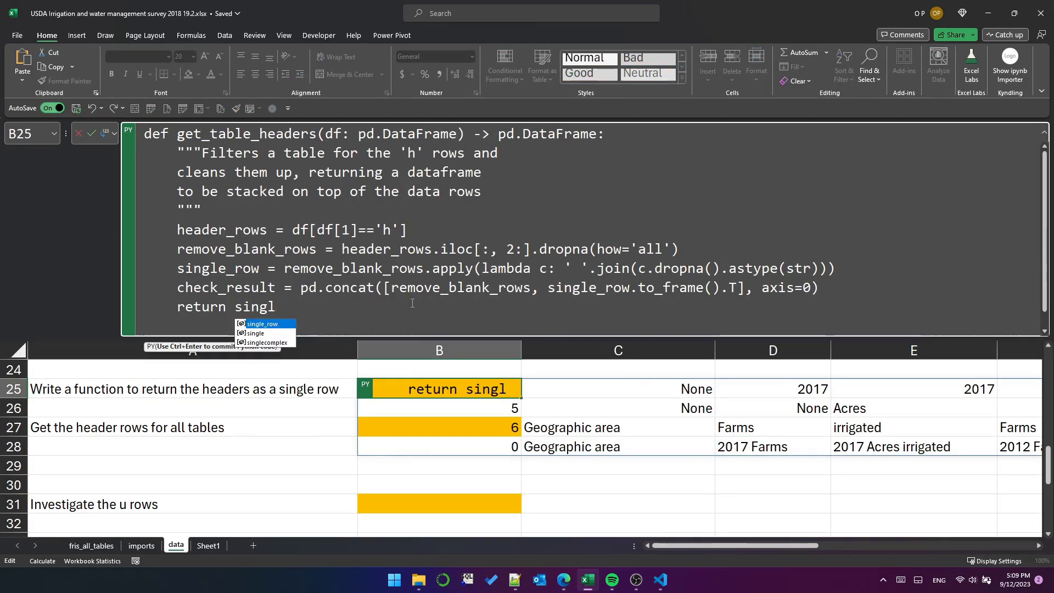
key(Tab)
text(.to_)
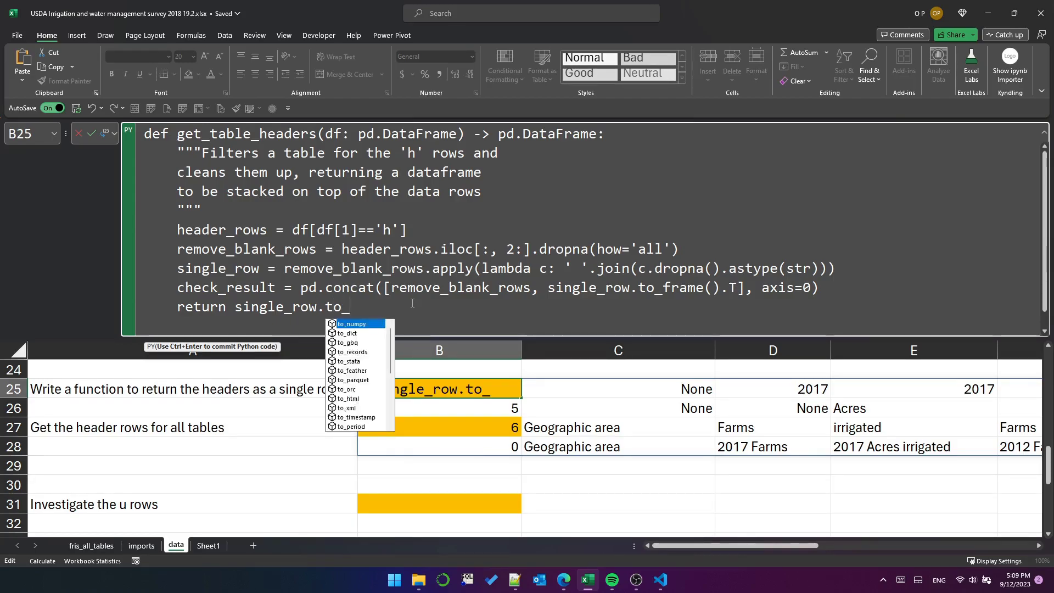
text(frame().T)
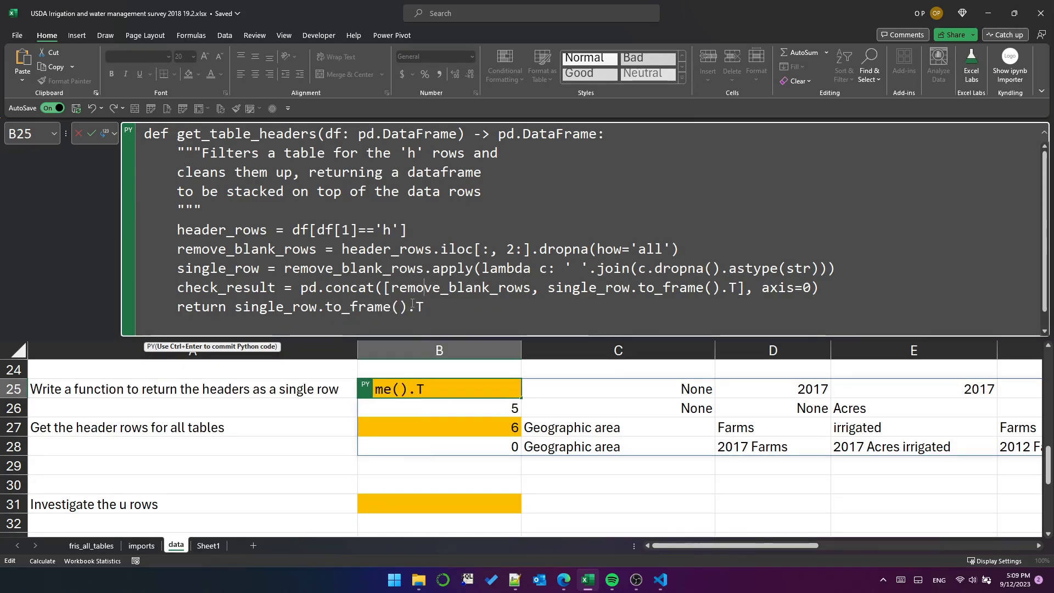
text(#)
key(End)
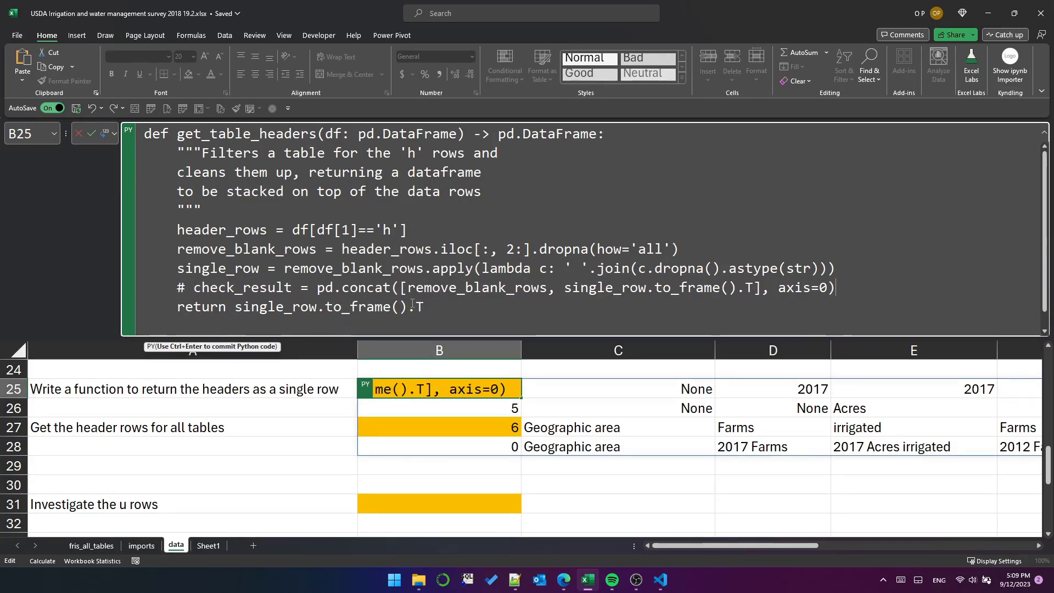
key(Down)
key(ctrl+Return)
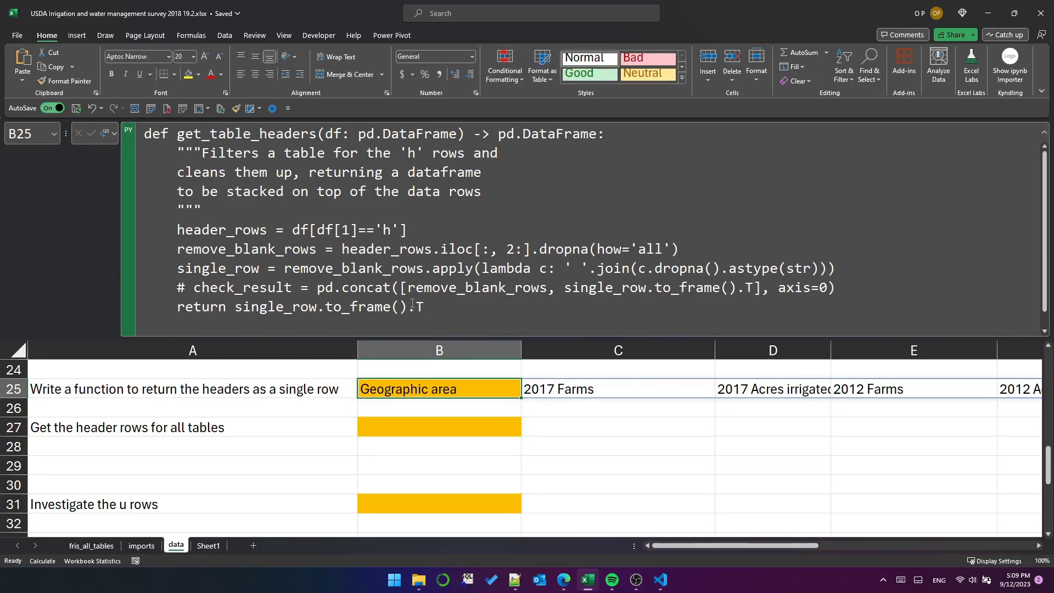
- Enter the Python formula df_headers = df_tables.apply(get_table_headers) in B27
key(Down)
key(Down)
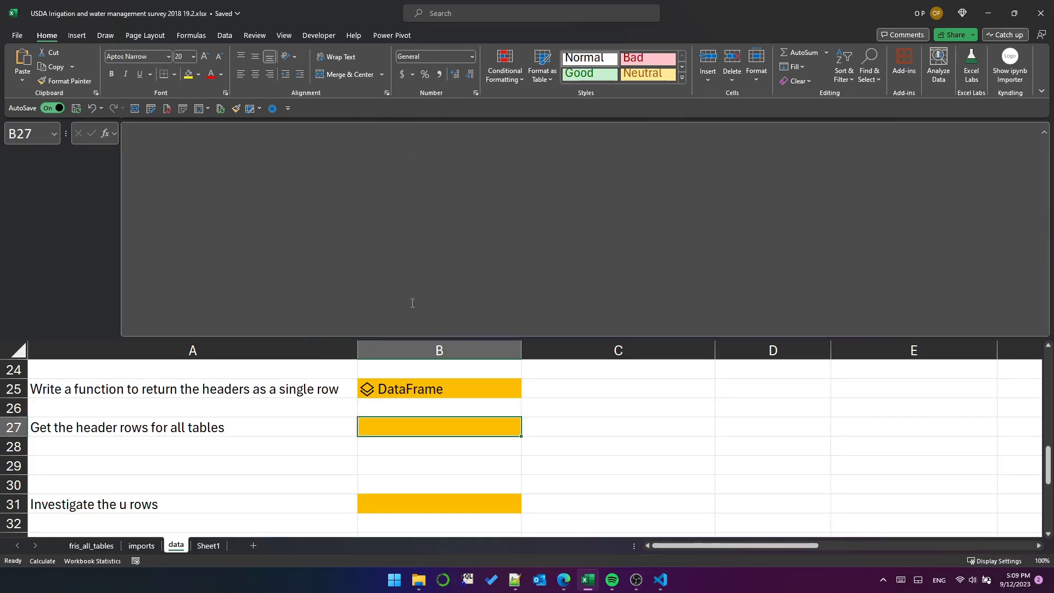
text(=py)
key(Tab)
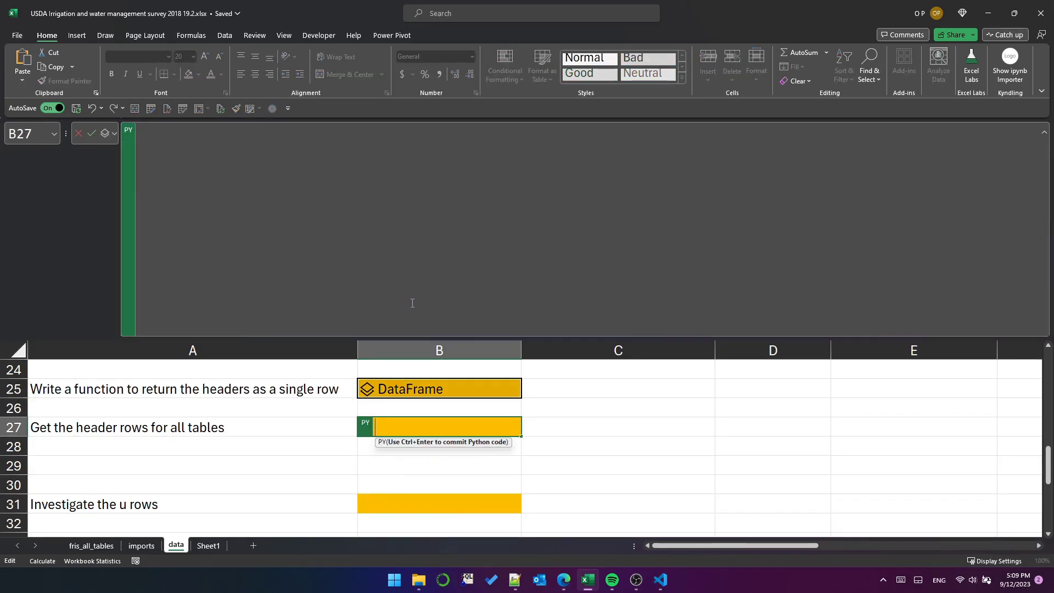
text(df_headers = df)
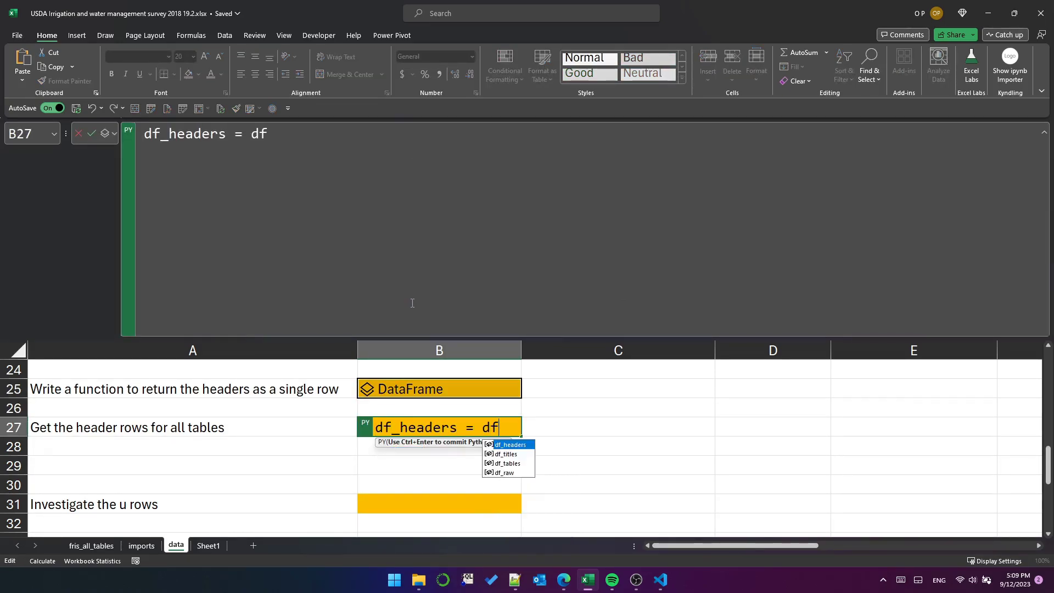
text(_tables.apply(get)
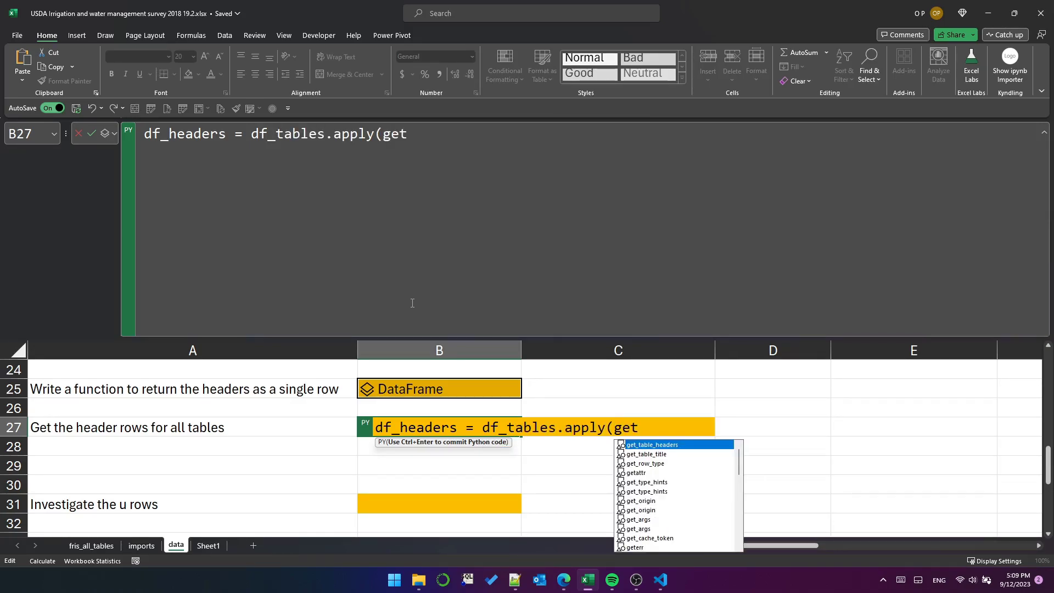
text(_table_headers))
key(ctrl+Return)
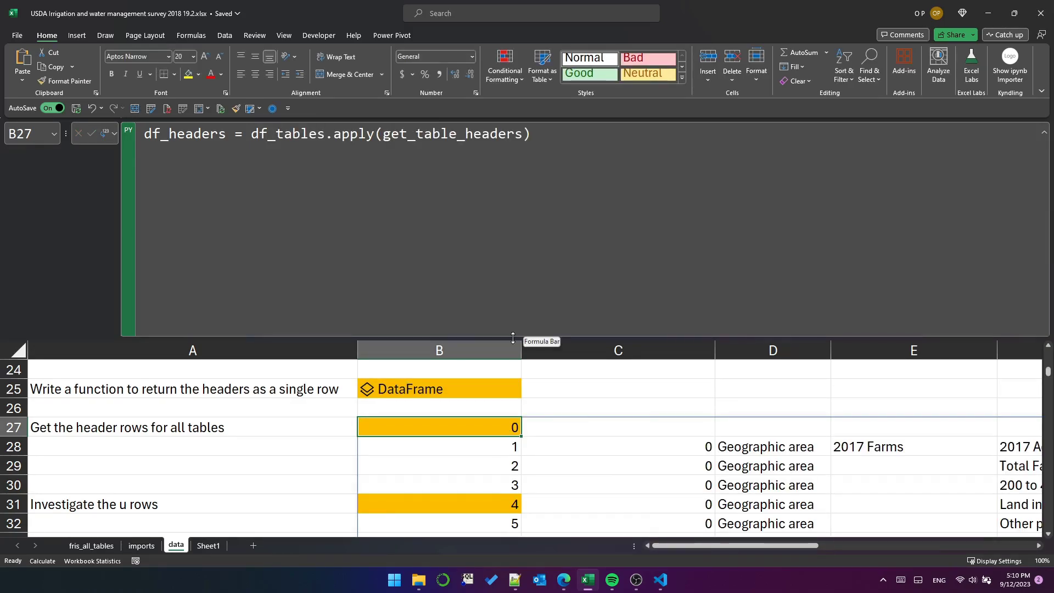
- Review the spilled header rows, then switch B27's output to a DataFrame Python object
drag(674, 549, 750, 546)
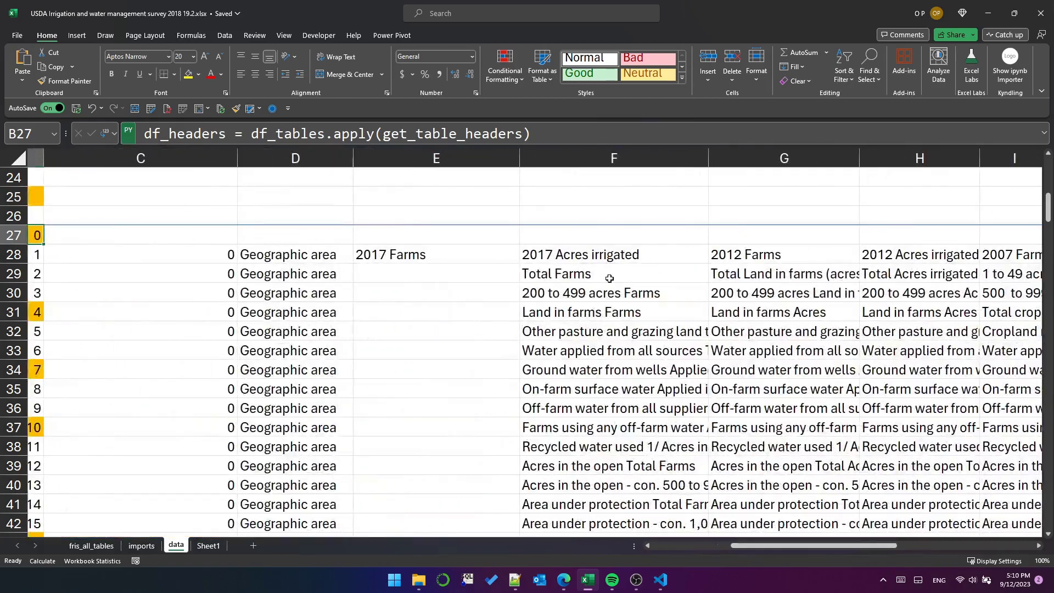
click(549, 406)
scroll(528, 338, down, 5)
click(417, 408)
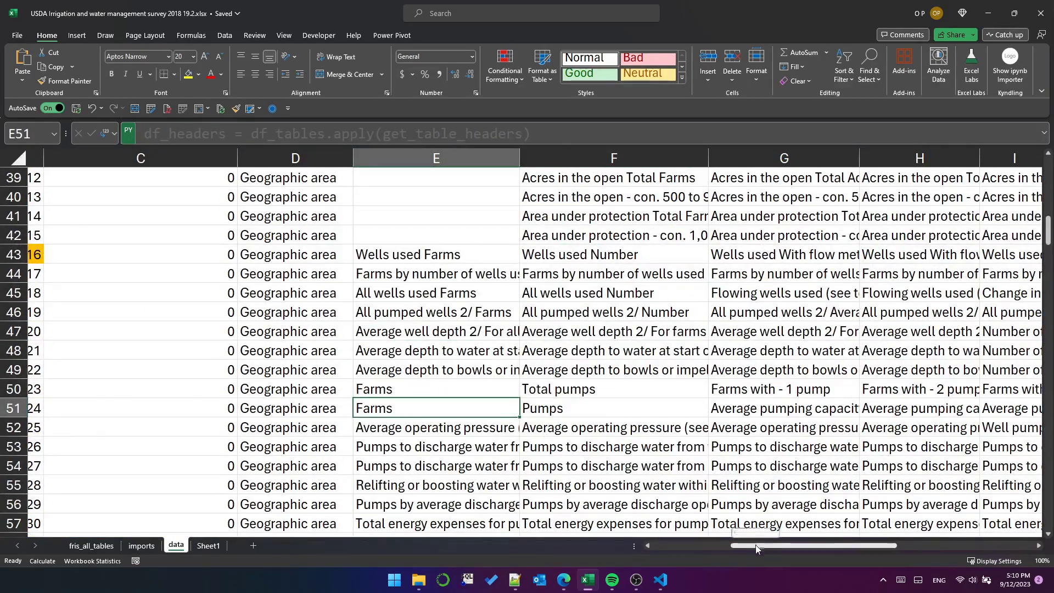
drag(755, 544, 700, 545)
click(369, 348)
scroll(348, 289, up, 6)
click(348, 289)
key(ctrl+Return)
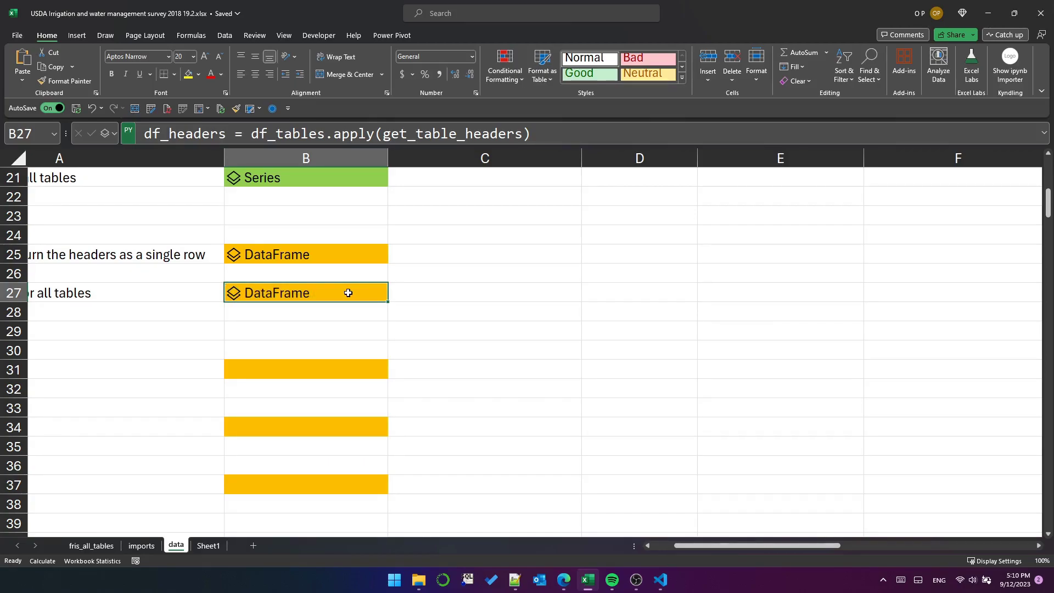
drag(676, 539, 645, 539)
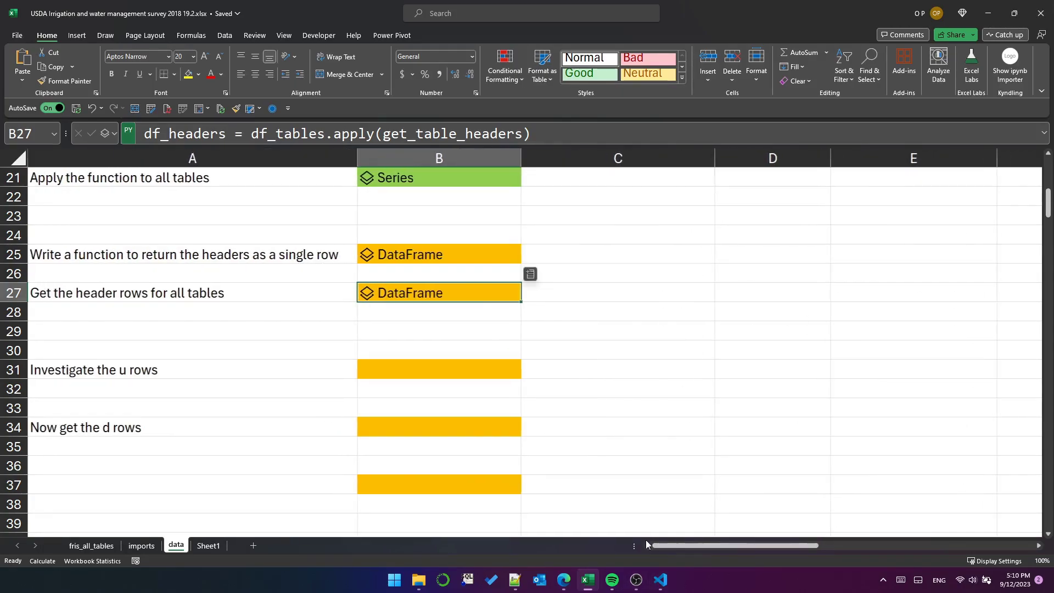
- Move to the 'Investigate the u rows' cell and begin typing the df filter
click(136, 371)
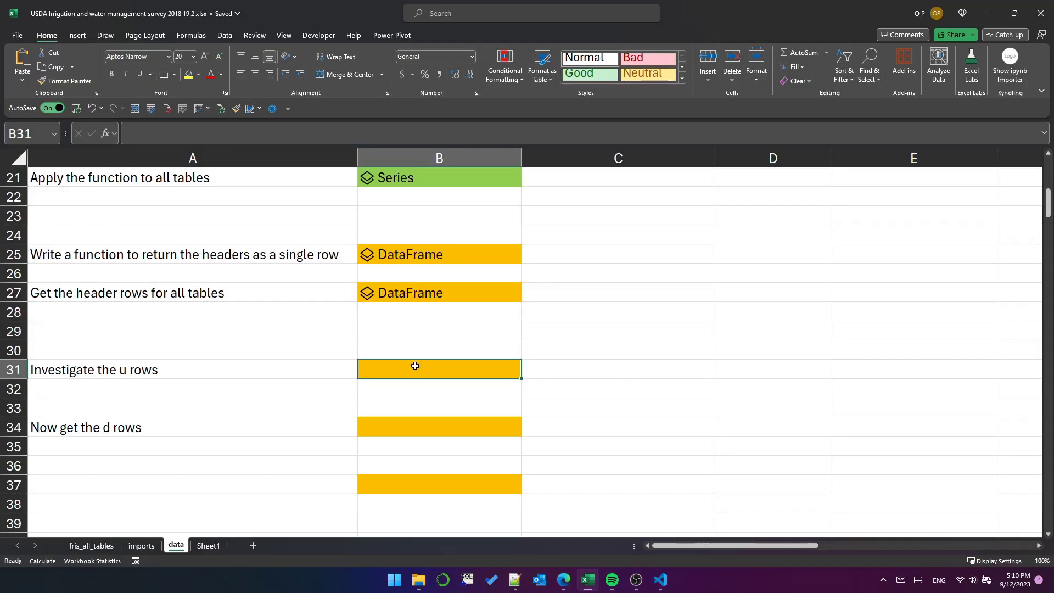
text(df[df[1]=='u'].shape)
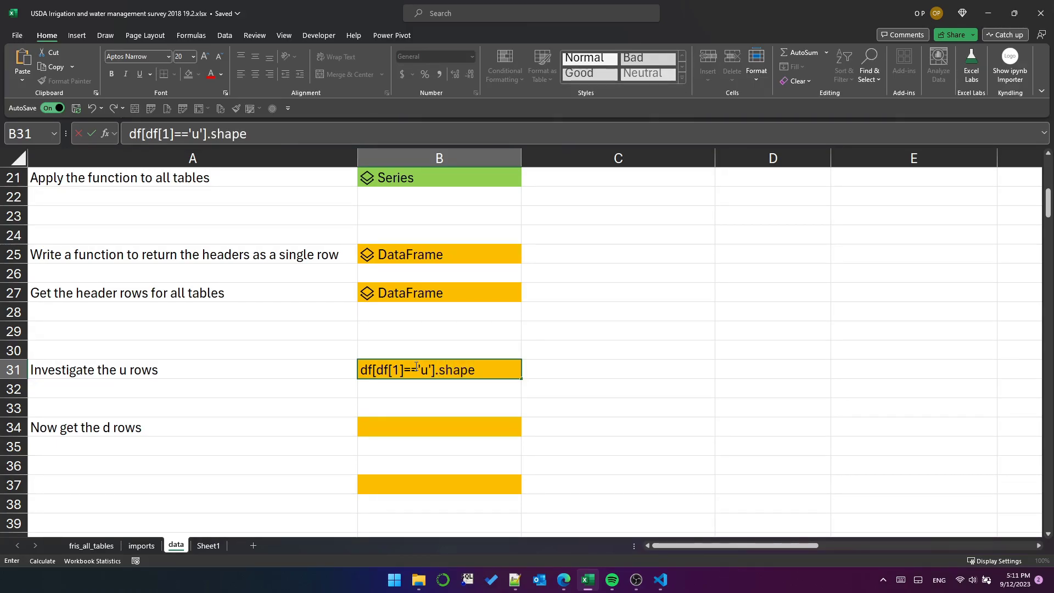
- Turn B31 into a Python cell running df_raw[df_raw[1]=='u'].shape
key(ctrl+Return)
double_click(416, 367)
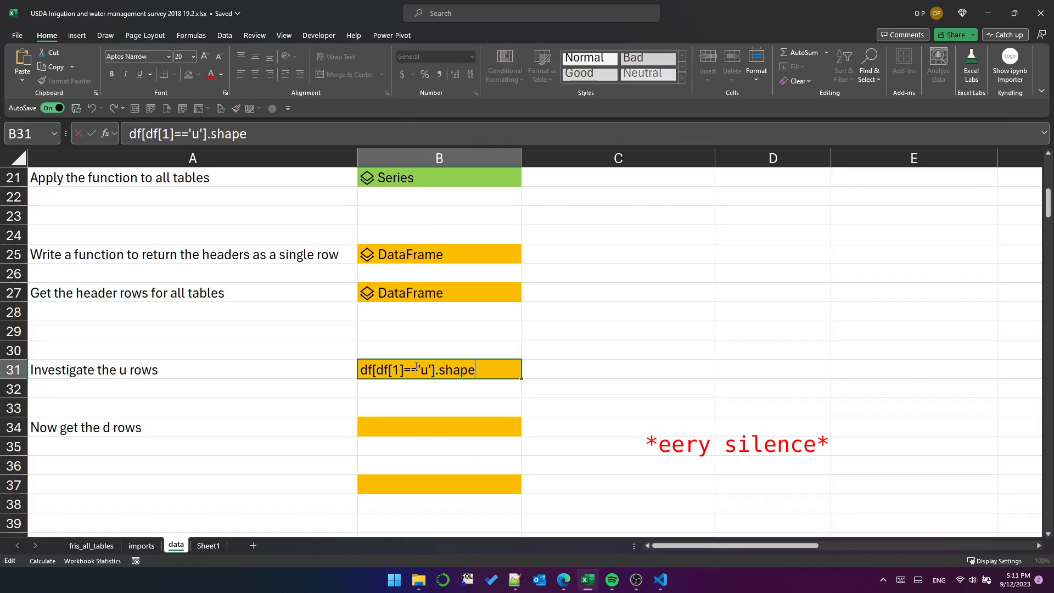
key(Home)
text(=py)
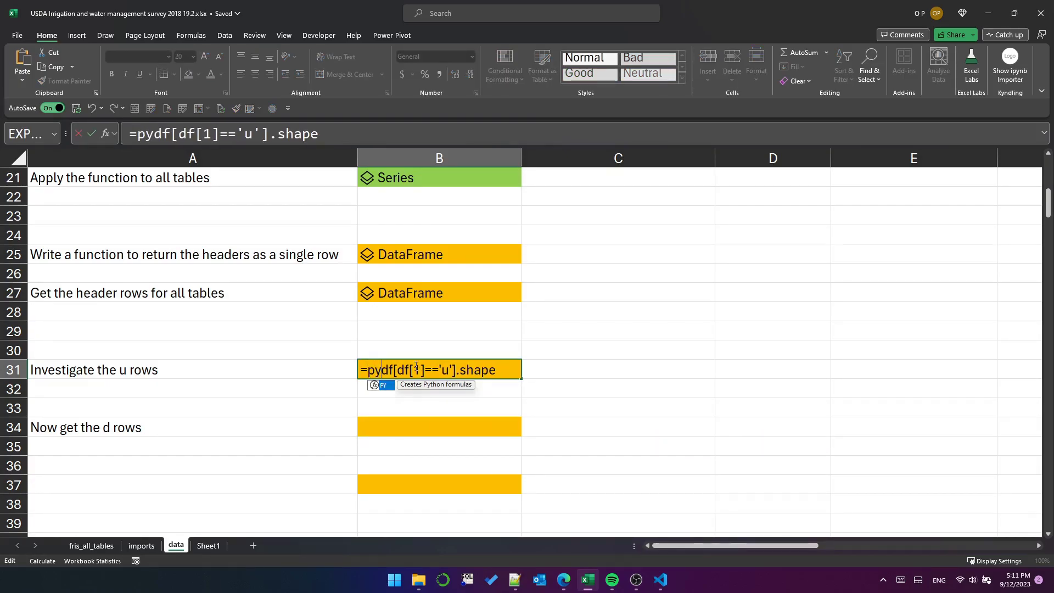
key(Tab)
key(ctrl+Return)
double_click(415, 367)
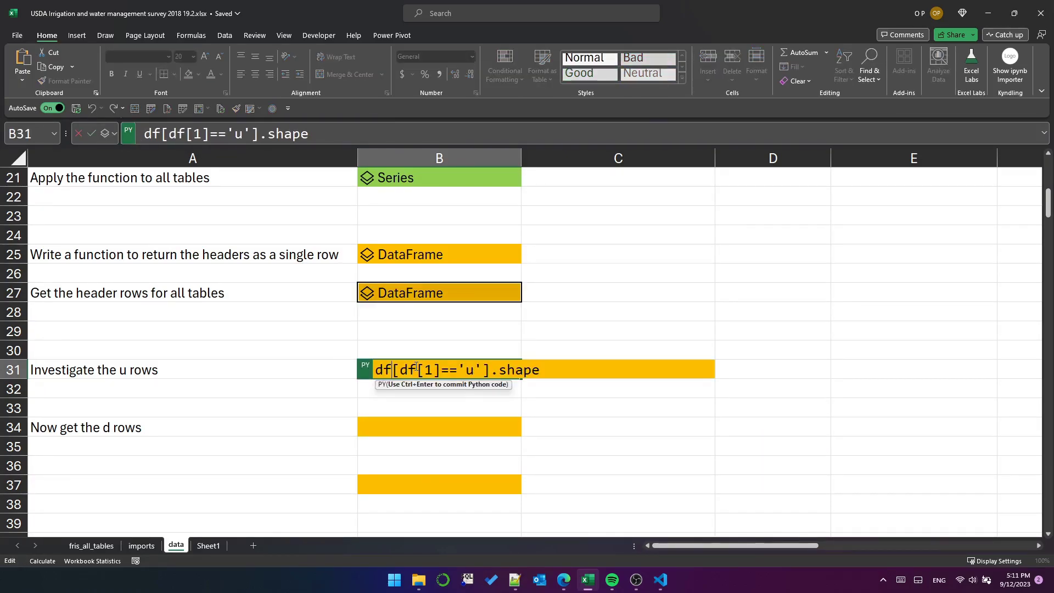
text(+ra)
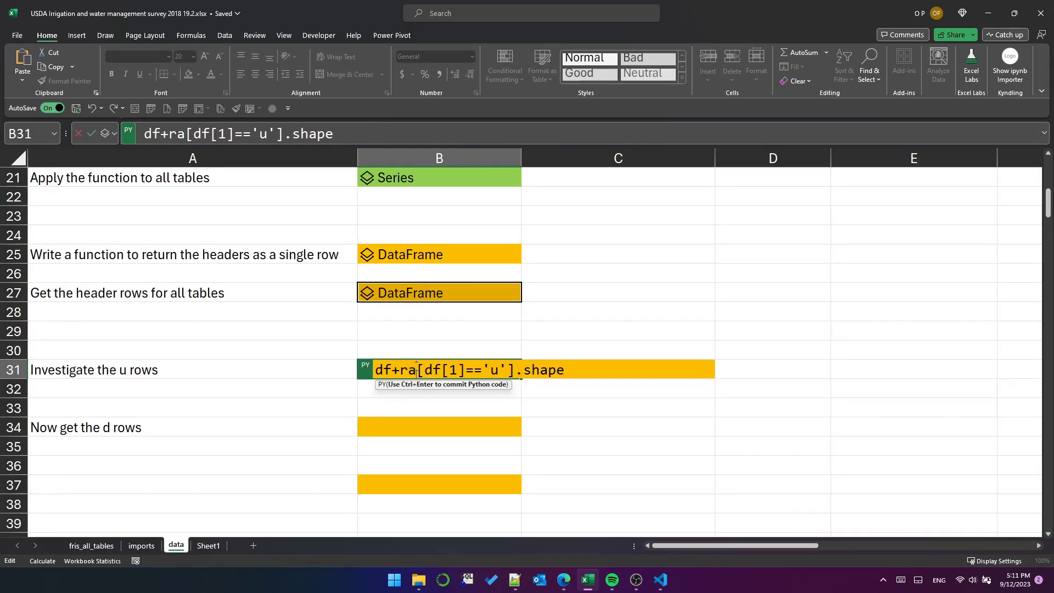
key(BackSpace)
key(BackSpace)
key(BackSpace)
text(_raw)
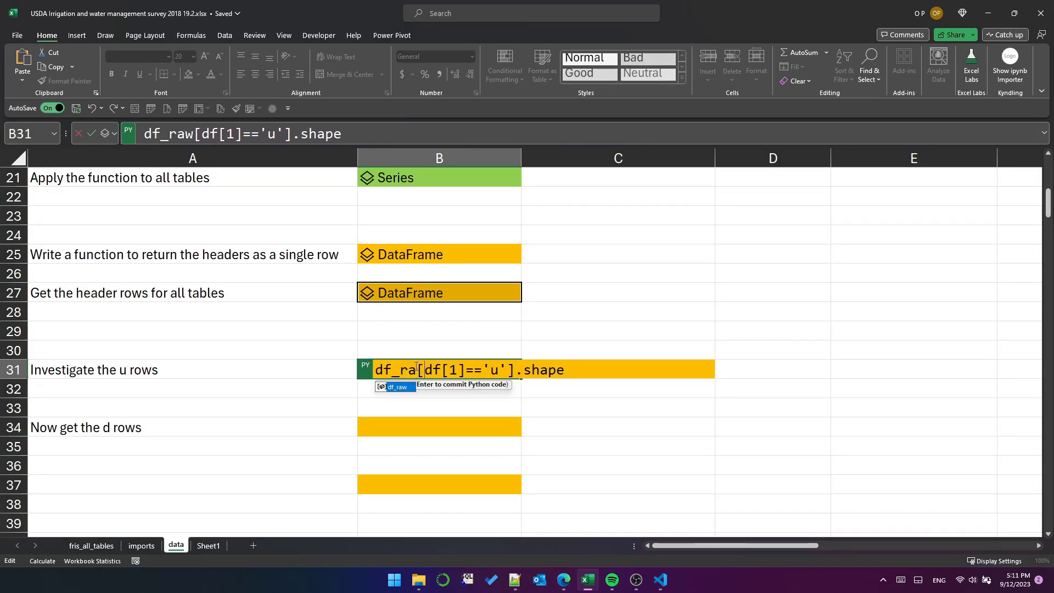
key(Right)
key(Right)
key(Right)
text(_raw)
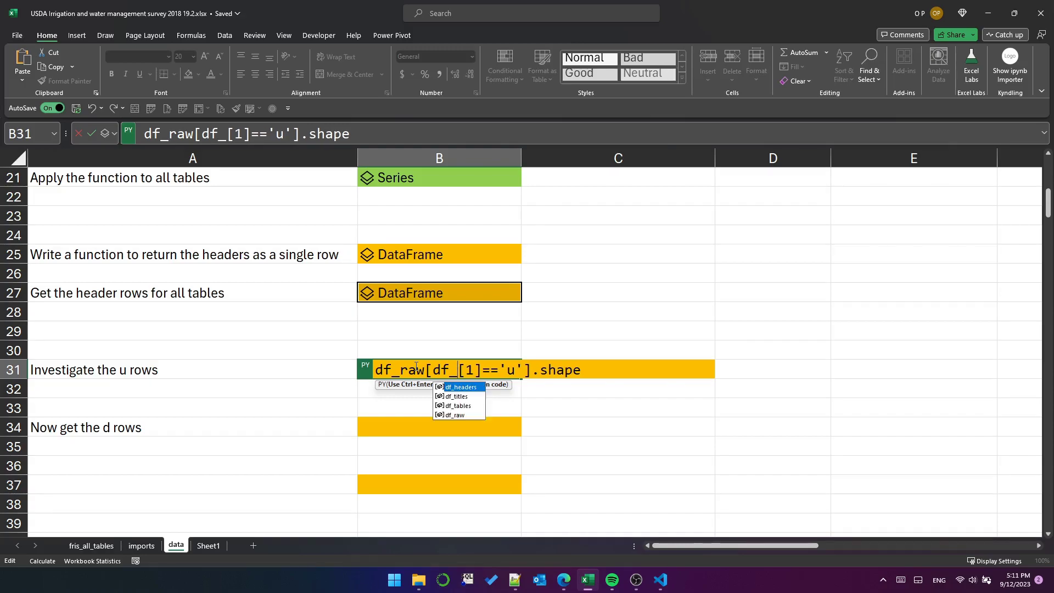
key(ctrl+Return)
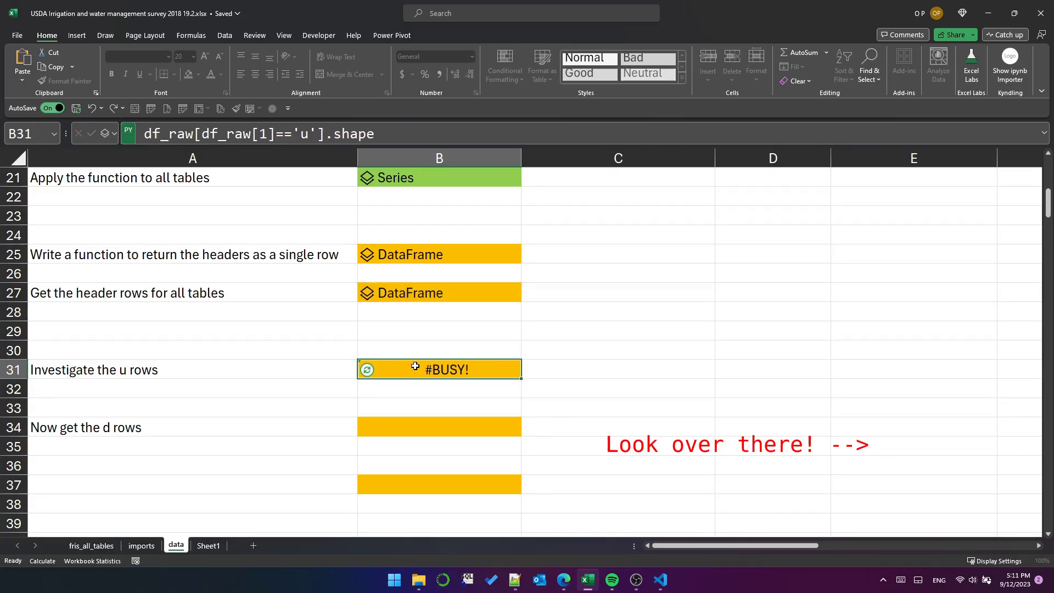
- Output the shape as Excel values, label it rows and columns, and select the filter expression
key(ctrl+alt+shift+m)
key(Right)
text(rows)
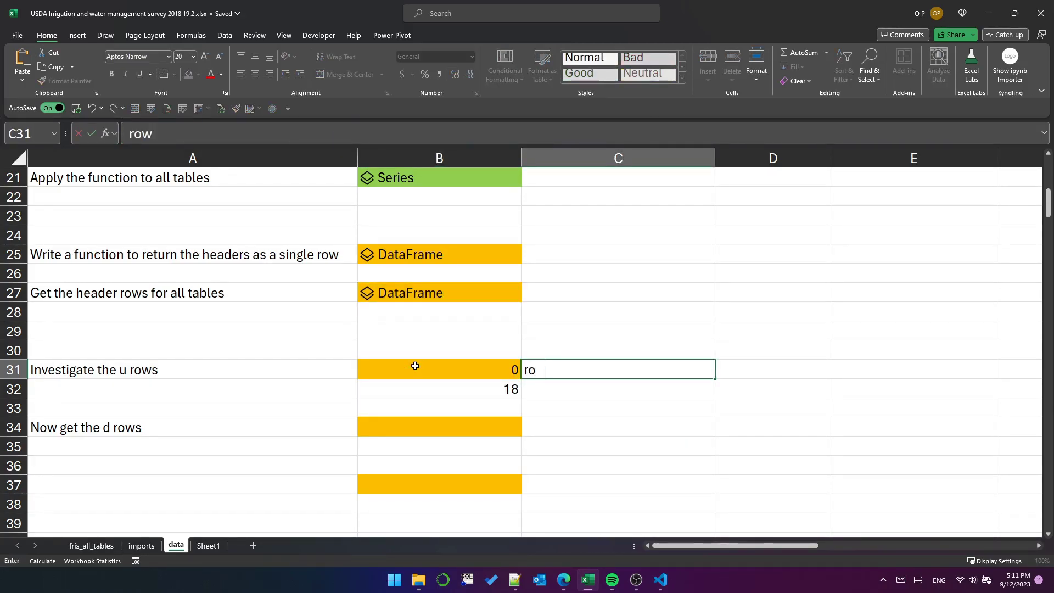
key(Return)
text(co)
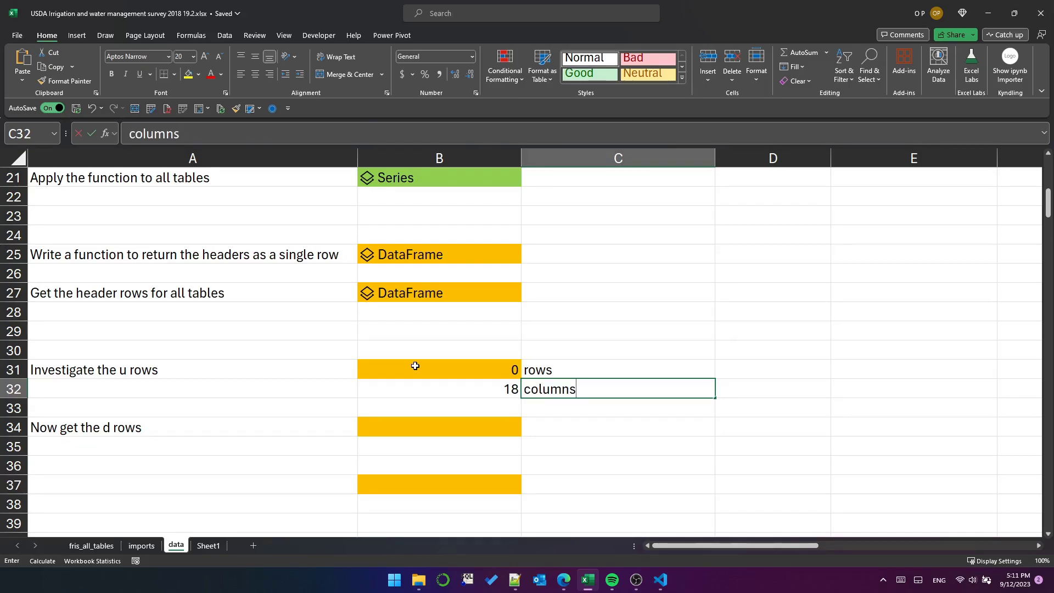
text(lumns)
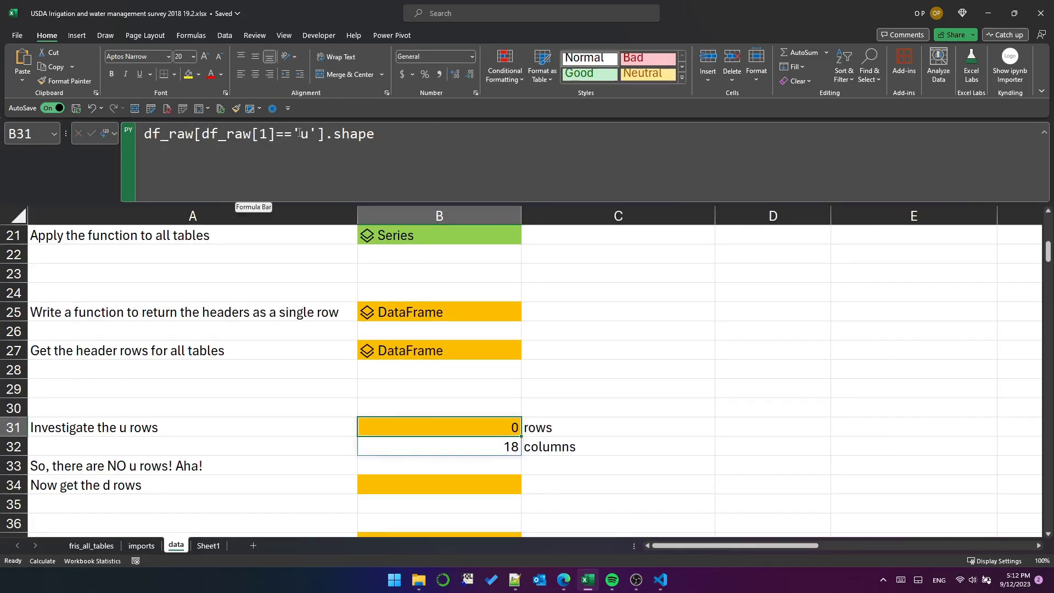
click(317, 134)
drag(323, 134, 96, 127)
key(ctrl+c)
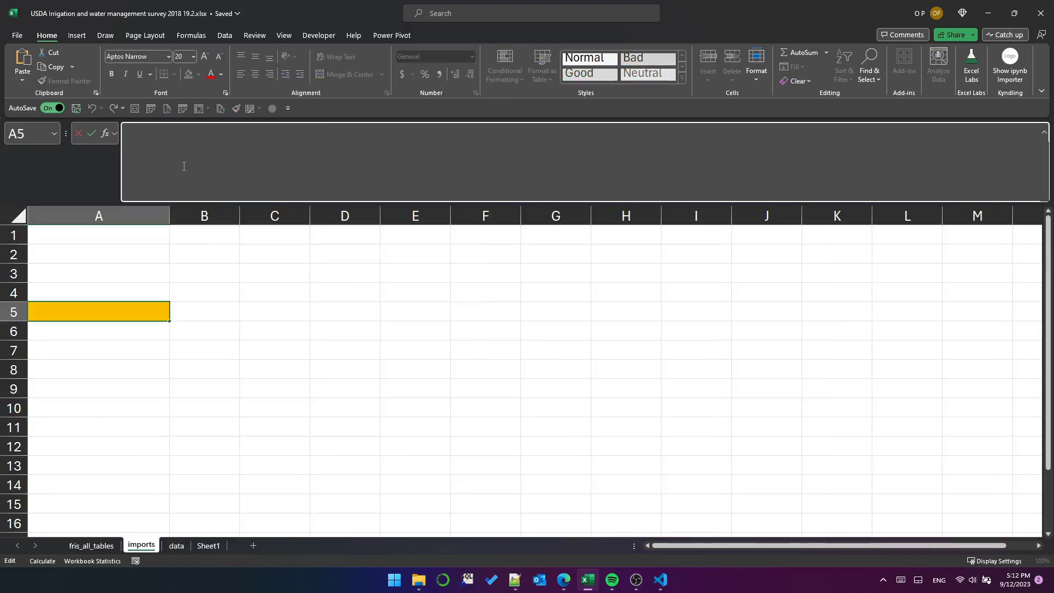
- Start a Python function get_row_type(df: pd.DataFrame, row_type: str) -> pd.DataFrame in A5
text(def get_row_type()
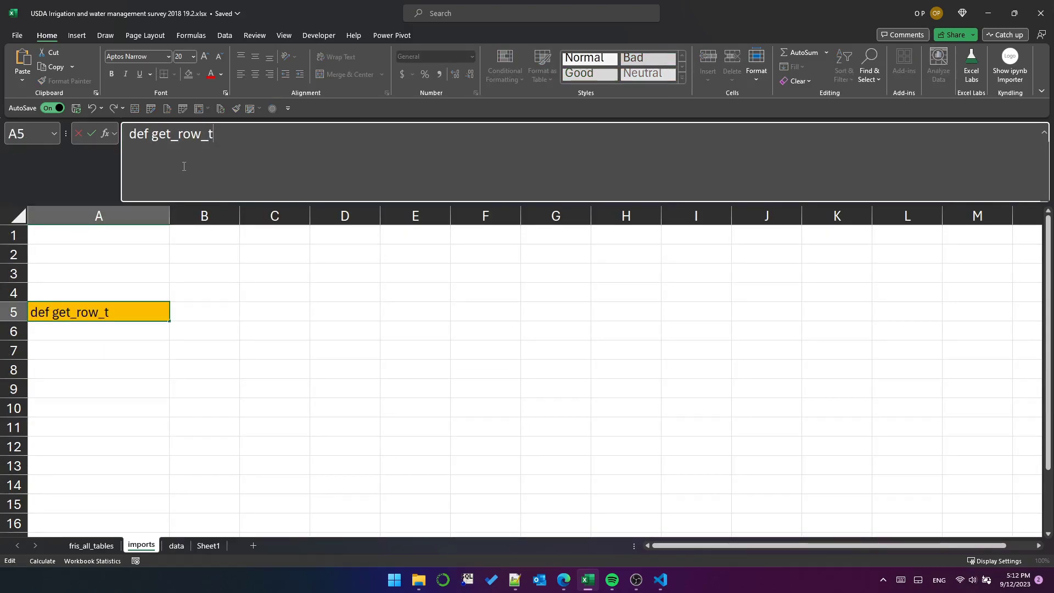
text(df: p)
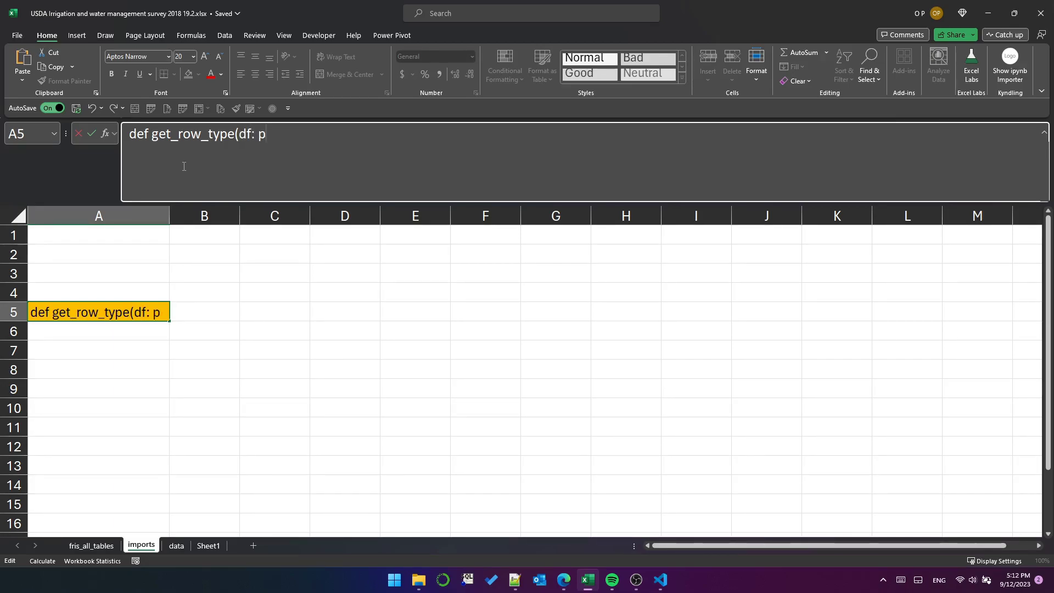
text(d.DataFrame)
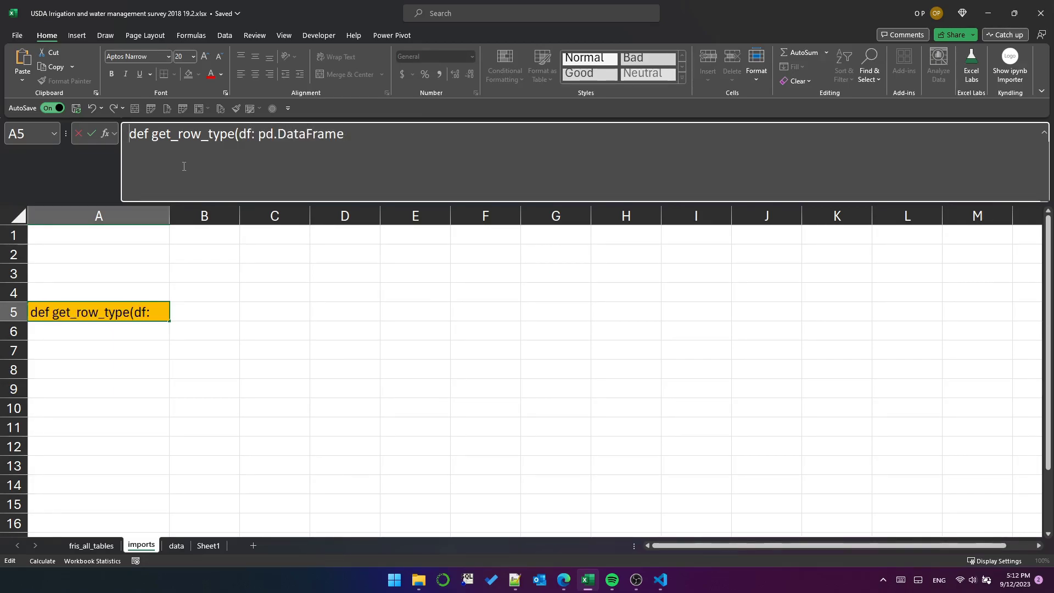
key(ctrl+alt+shift+p)
text(, row_type: str)
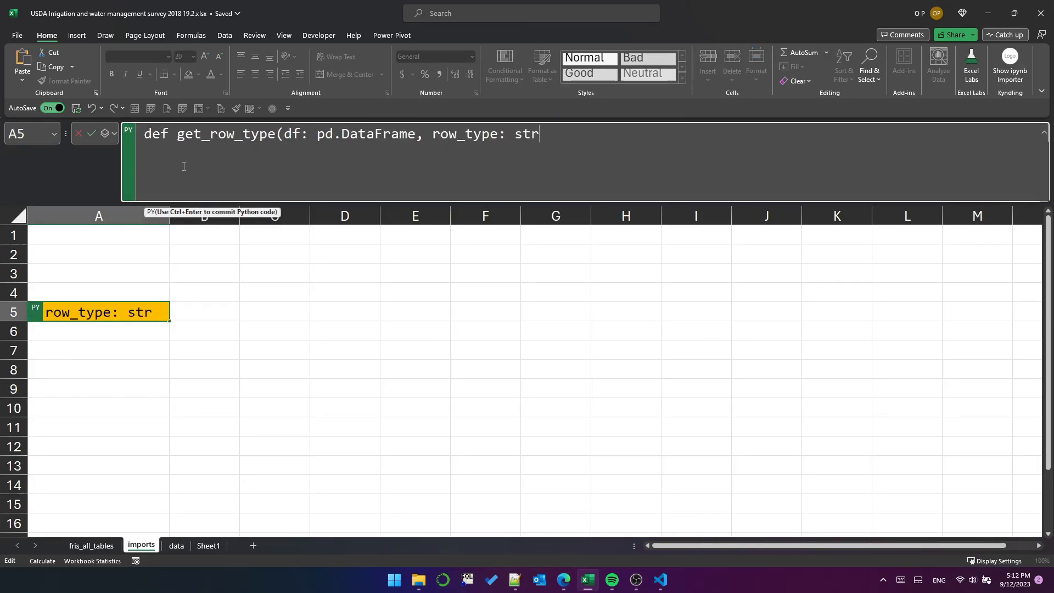
text() -> pd.DataFrame)
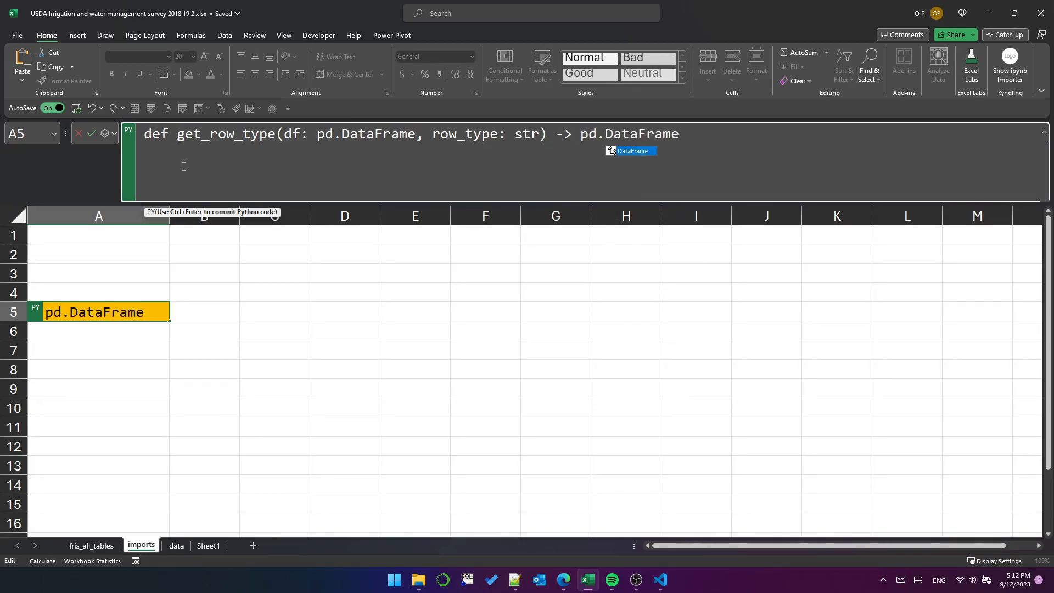
text(:)
key(Return)
- Paste the u-row filter and rewrite it as df[df[1]==row_type]
key(ctrl+v)
key(Home)
key(Right)
key(Right)
key(Delete)
key(Delete)
key(Delete)
key(Delete)
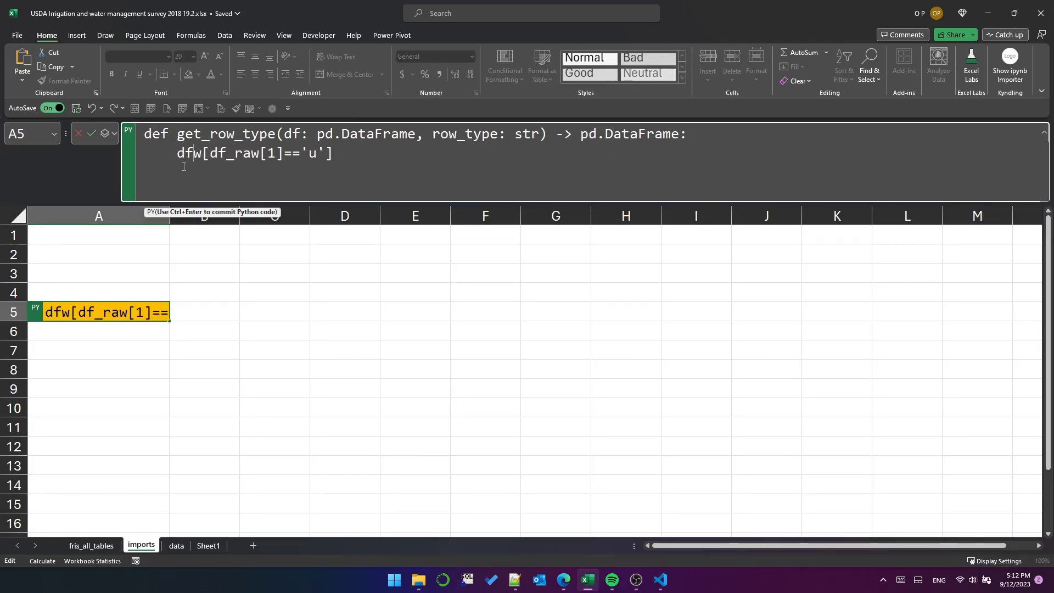
key(Right)
key(Right)
key(Right)
key(Delete)
key(Delete)
key(Delete)
key(Delete)
key(End)
key(Left)
key(BackSpace)
key(BackSpace)
key(BackSpace)
text(row_type)
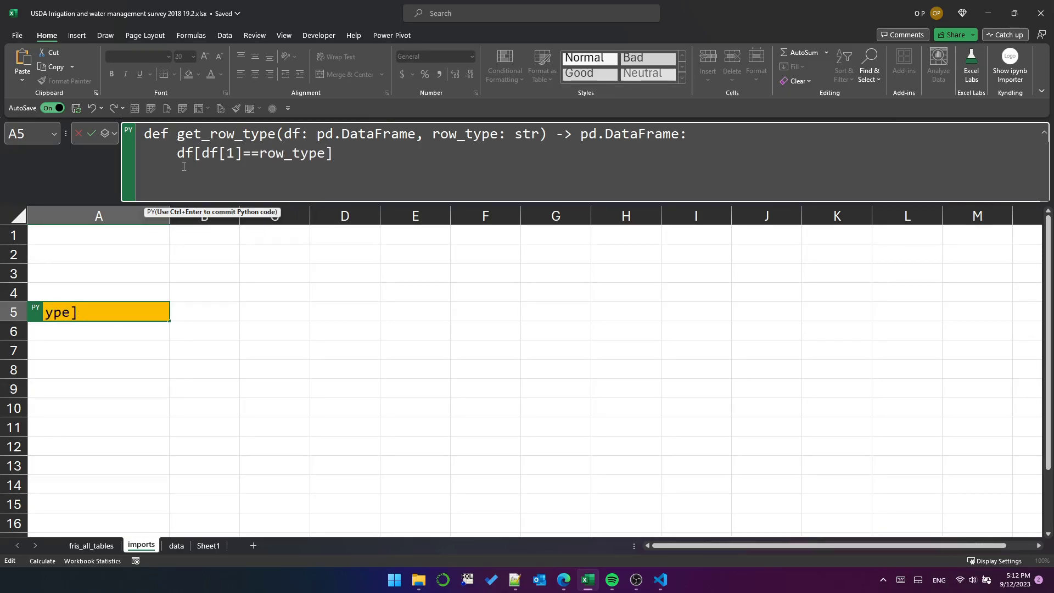
- Make the filter the return value and add the comment "Define get_row_type function!"
key(Home)
text(return)
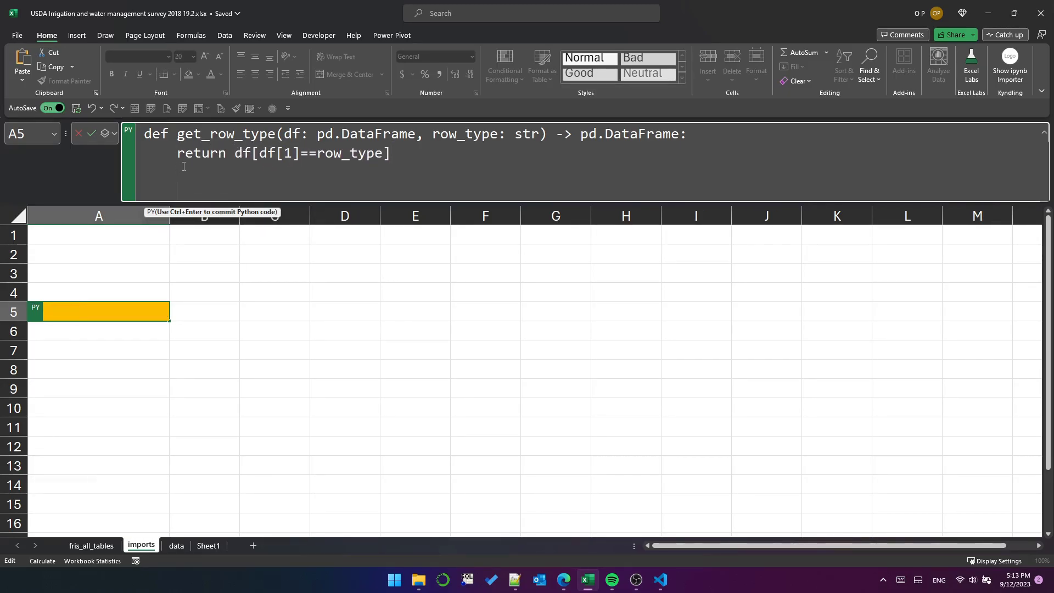
key(shift+Home)
text("Define get_row_typ)
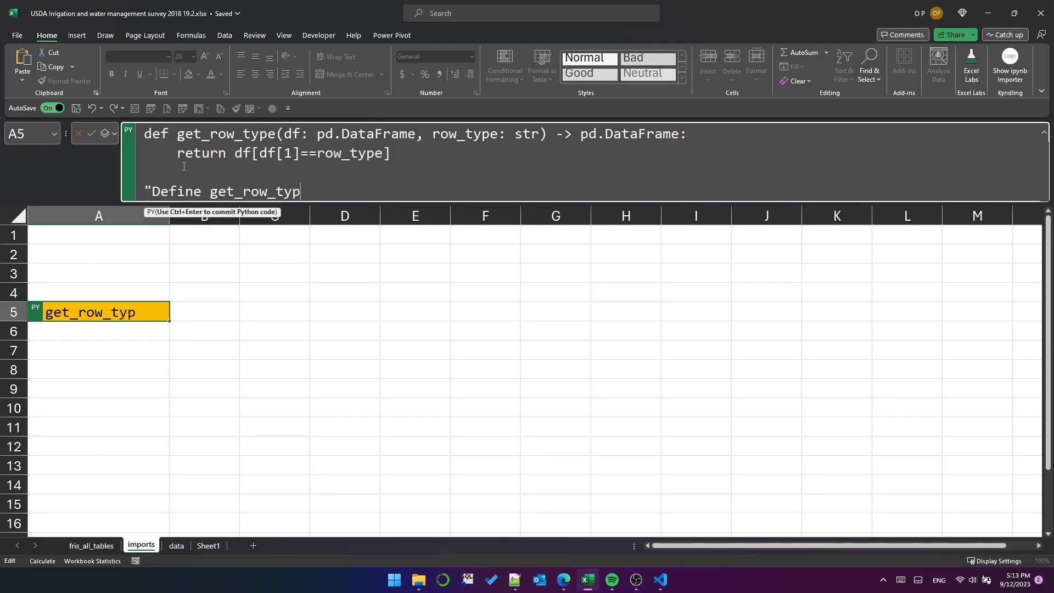
text(e function!")
- Commit get_row_type and rewrite the B10 and B15 title-row filters as get_row_type(df, 't')
key(ctrl+Return)
key(ctrl+Page_Down)
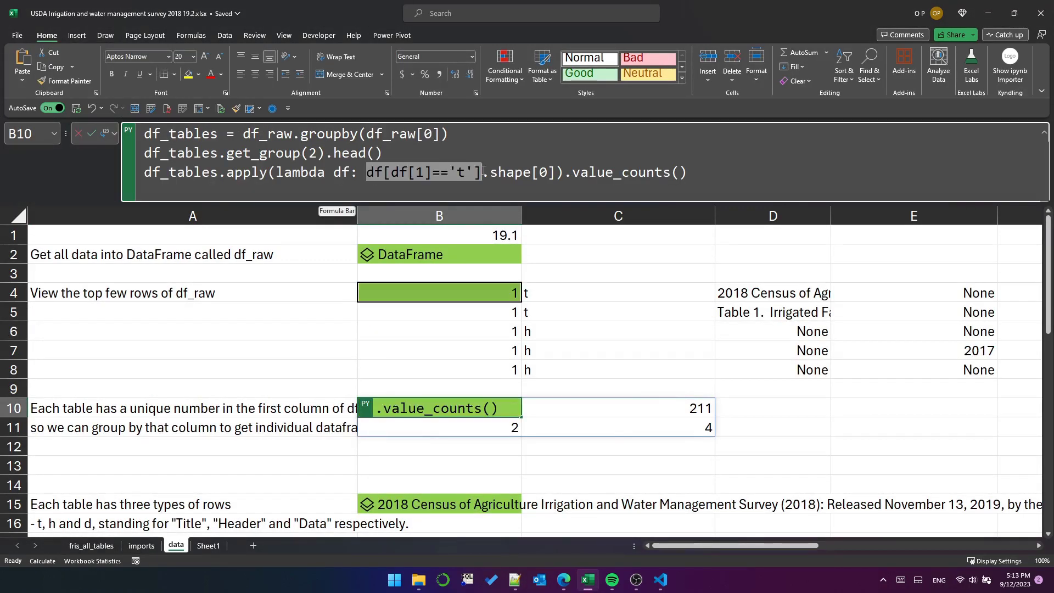
text(get_row_type(df, 't').)
key(ctrl+Return)
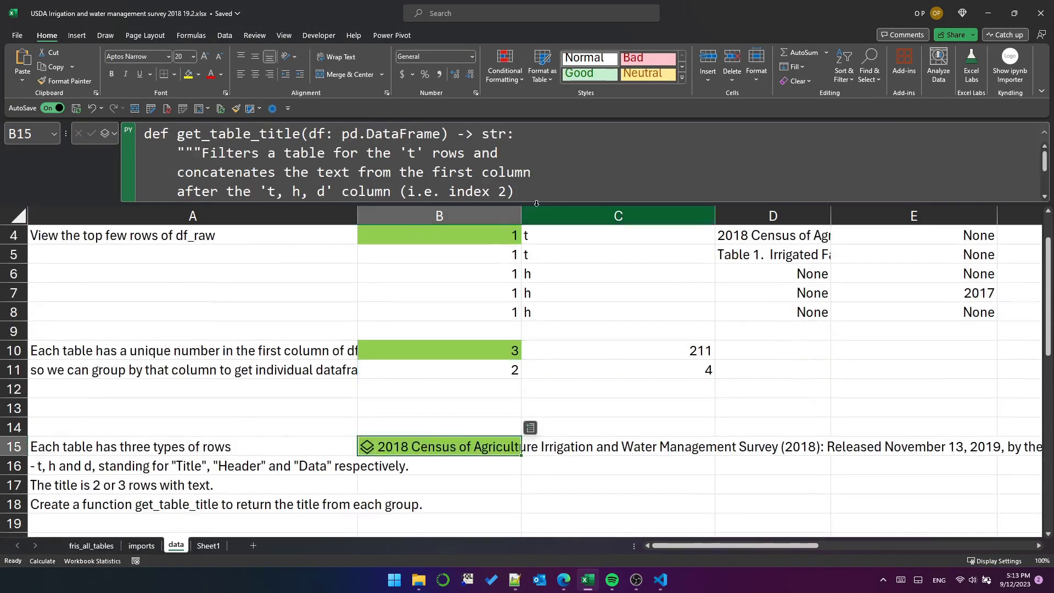
drag(536, 203, 536, 306)
drag(235, 229, 351, 229)
text(get_row_type(df, 't'))
key(ctrl+Return)
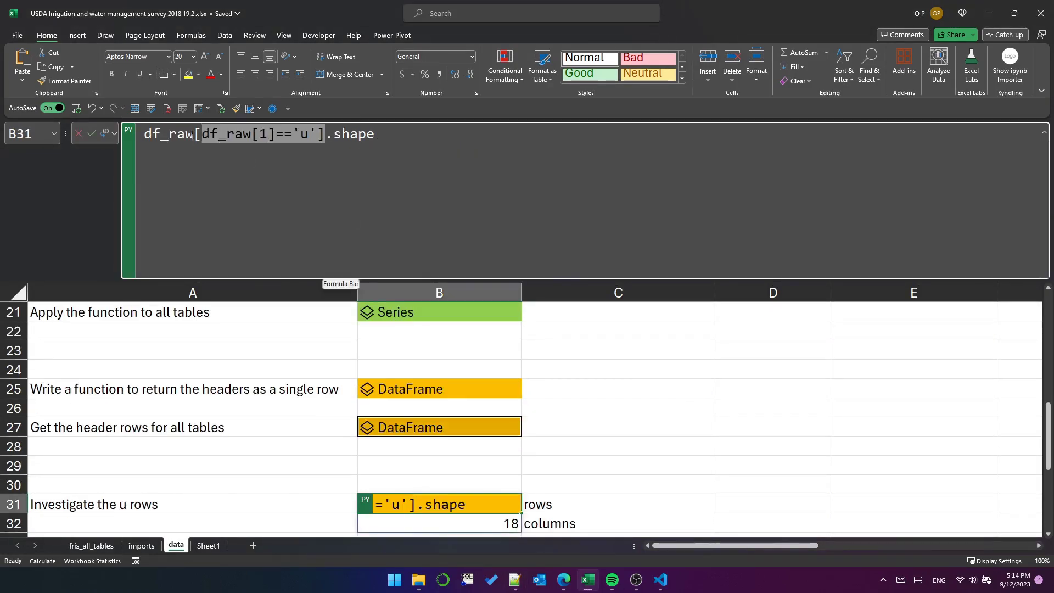
- Count u rows with get_row_type(df_raw, 'u'), noting 'So, there are NO u rows! Aha!' and 'Now get the d rows'
text(get_row_type(df_raw, 'u'))
key(ctrl+Return)
key(Down)
key(Down)
key(Left)
text(So, there are NO u rows! Aha!)
key(Return)
text(Now get the d rows)
key(Tab)
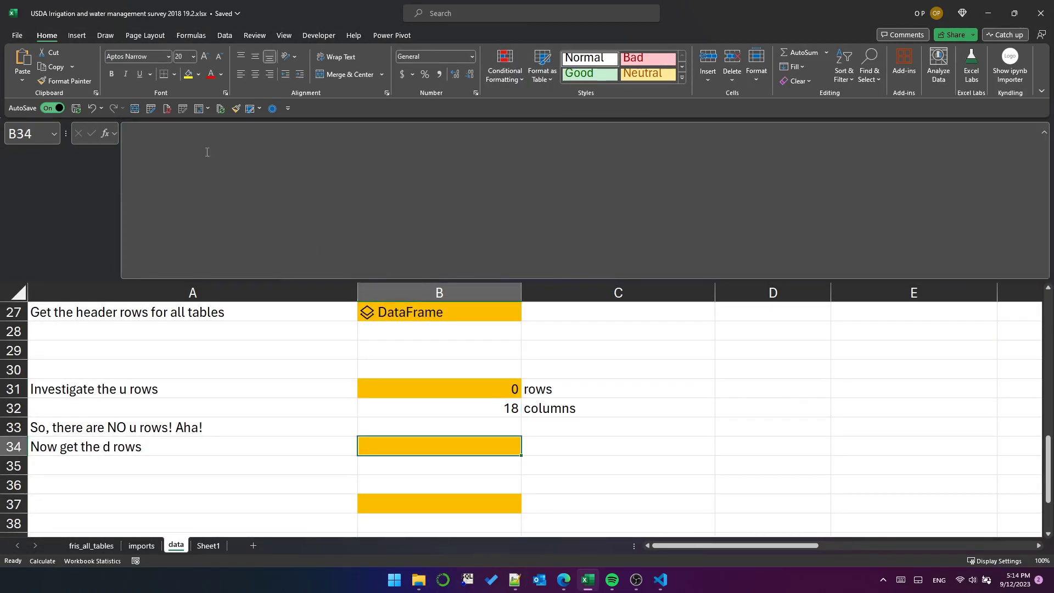
- Define get_table_data in B34 returning get_row_type(df, 'd'), tested on table group 2
click(204, 138)
text(def get_table)
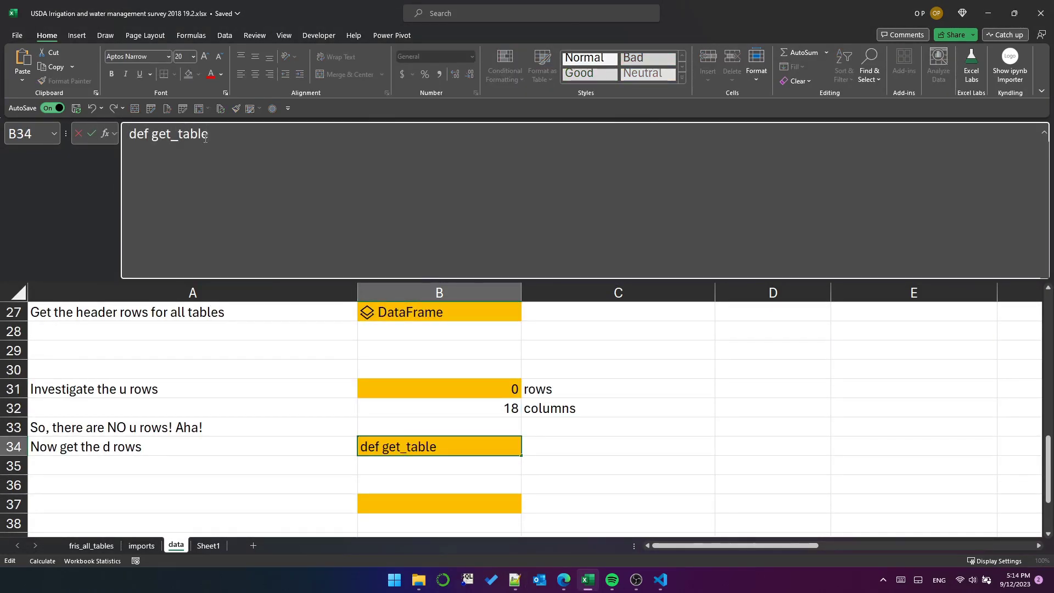
key(ctrl+alt+shift+p)
text(_data)
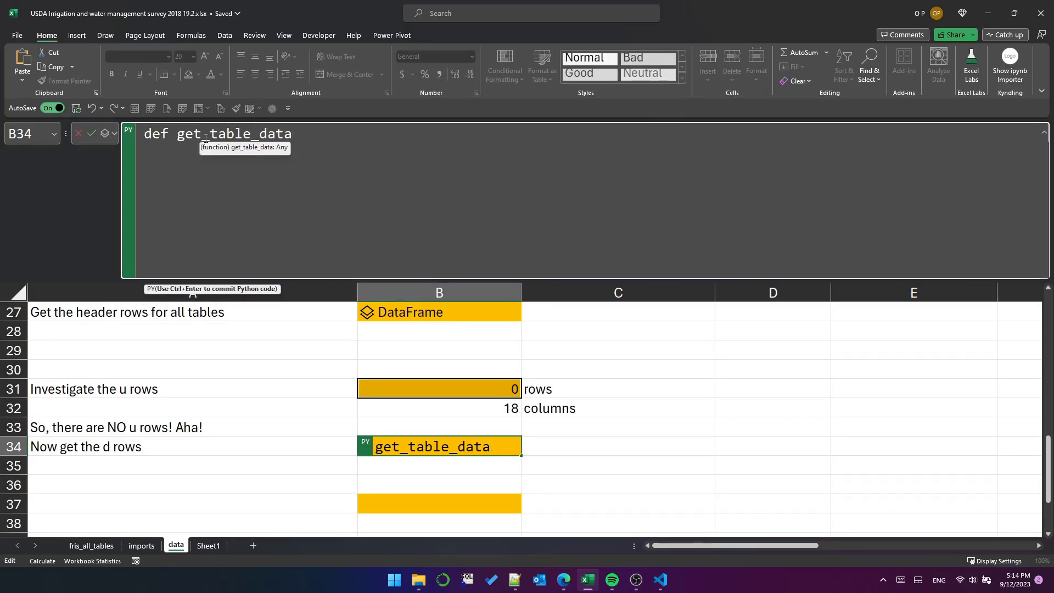
text((df: pd.DataFrame) -> pd.DataFrame)
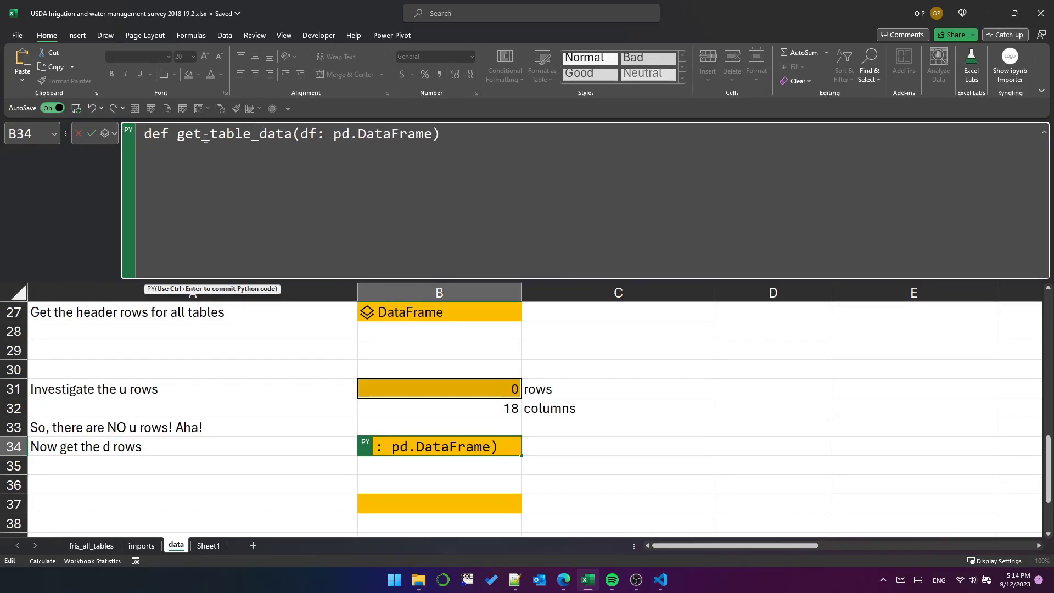
text(:     re)
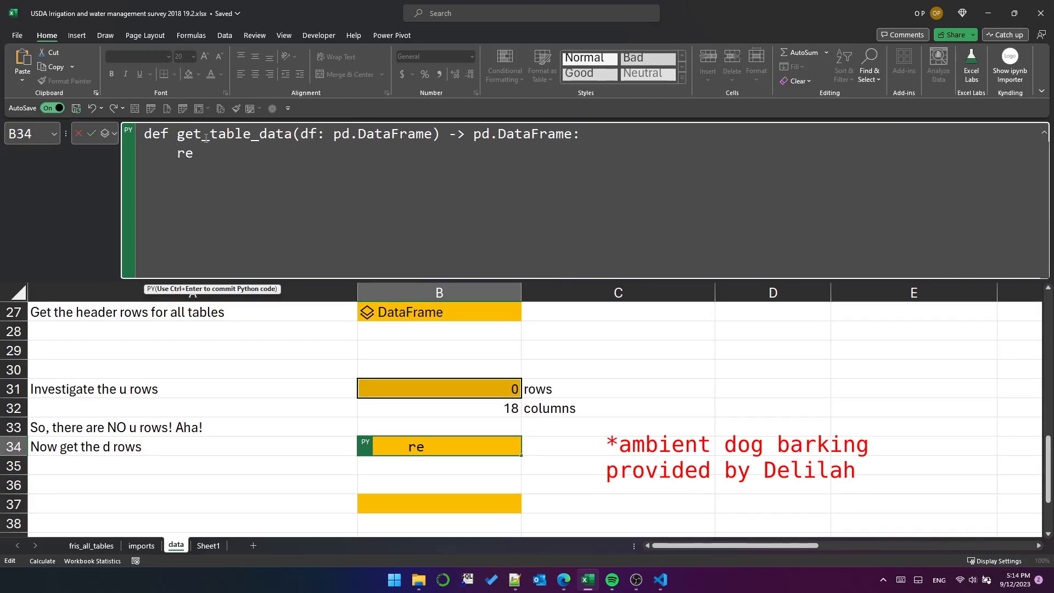
text(turn get_row_type(df, ')
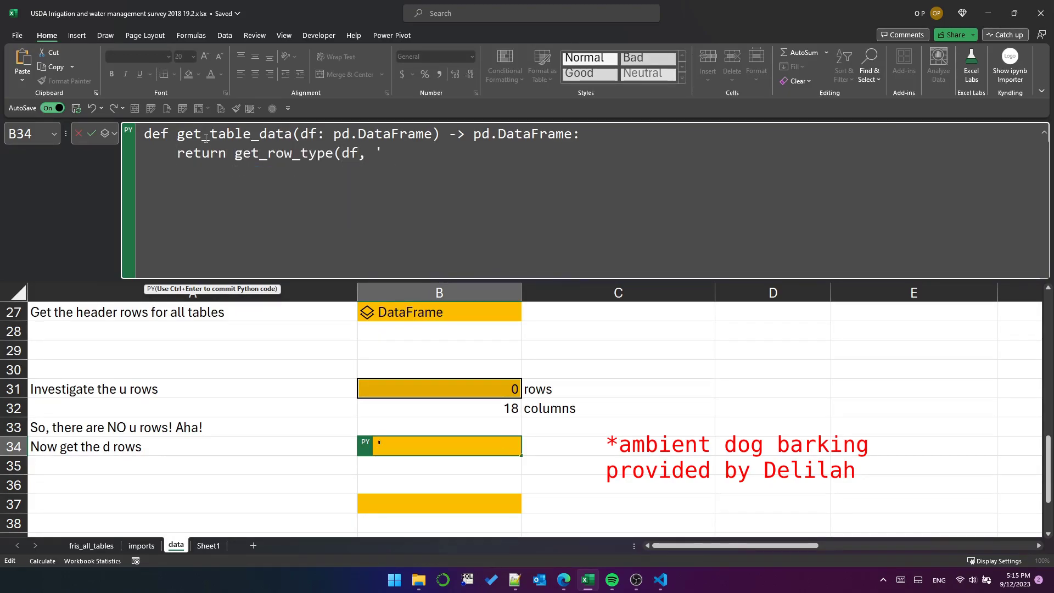
text(d'))
key(Return)
key(Return)
text(get_table_data()
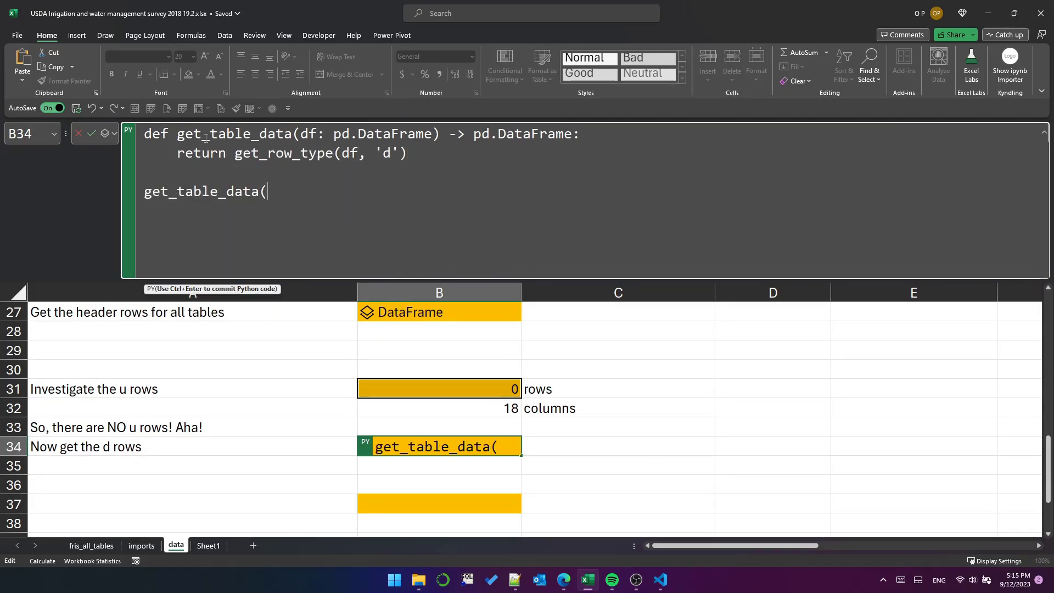
text(df_tables.get_group(2)))
key(ctrl+Return)
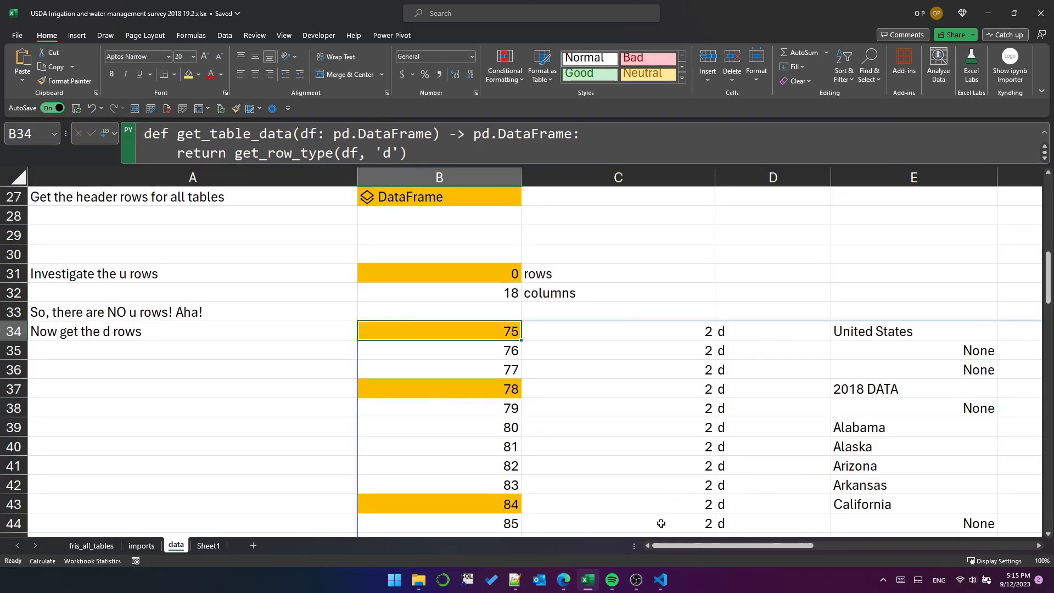
- Scroll B34's spilled d rows, checking the 2018 DATA cell and the Water Resources Regions row
drag(676, 544, 767, 546)
click(349, 389)
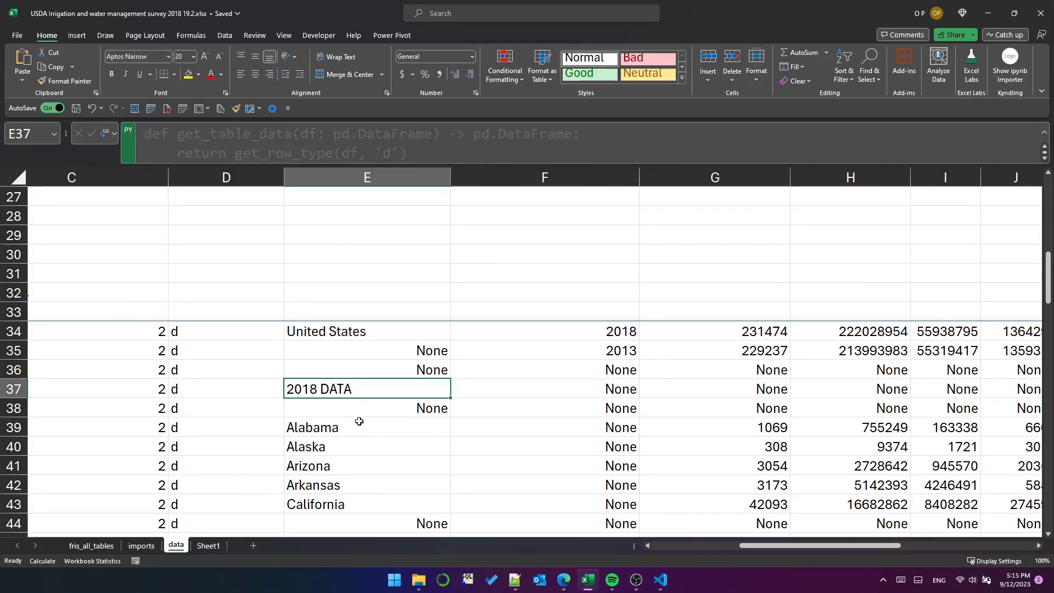
scroll(450, 373, down, 1)
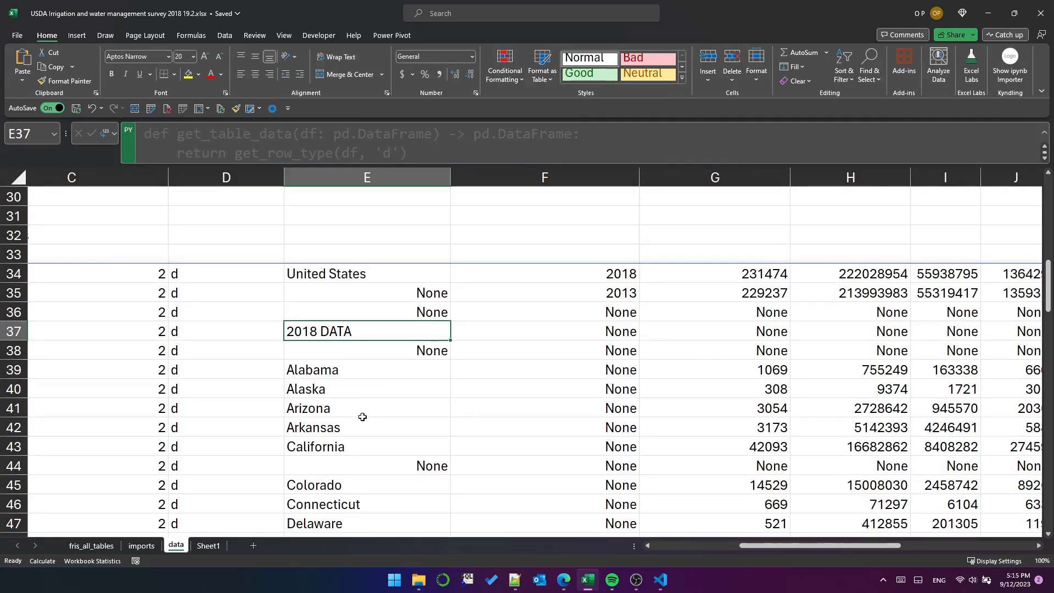
scroll(360, 416, down, 4)
scroll(362, 422, down, 13)
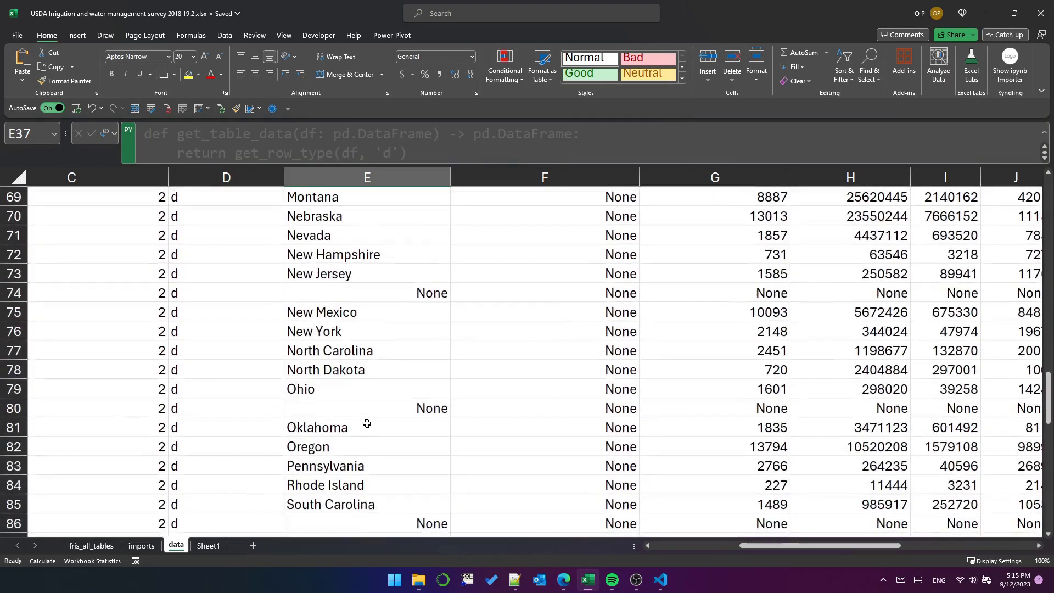
scroll(367, 426, down, 3)
drag(387, 312, 881, 313)
drag(417, 352, 428, 423)
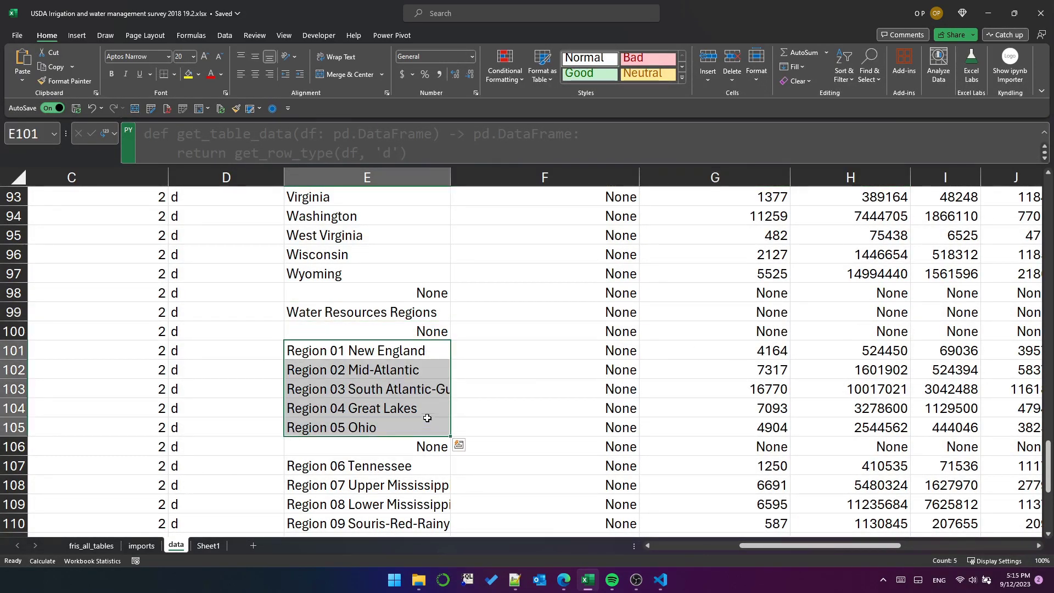
- Revisit the Water Resources Regions and 2018 DATA sub-heading cells, then reselect B34
scroll(433, 397, down, 3)
scroll(433, 397, down, 4)
scroll(432, 398, up, 2)
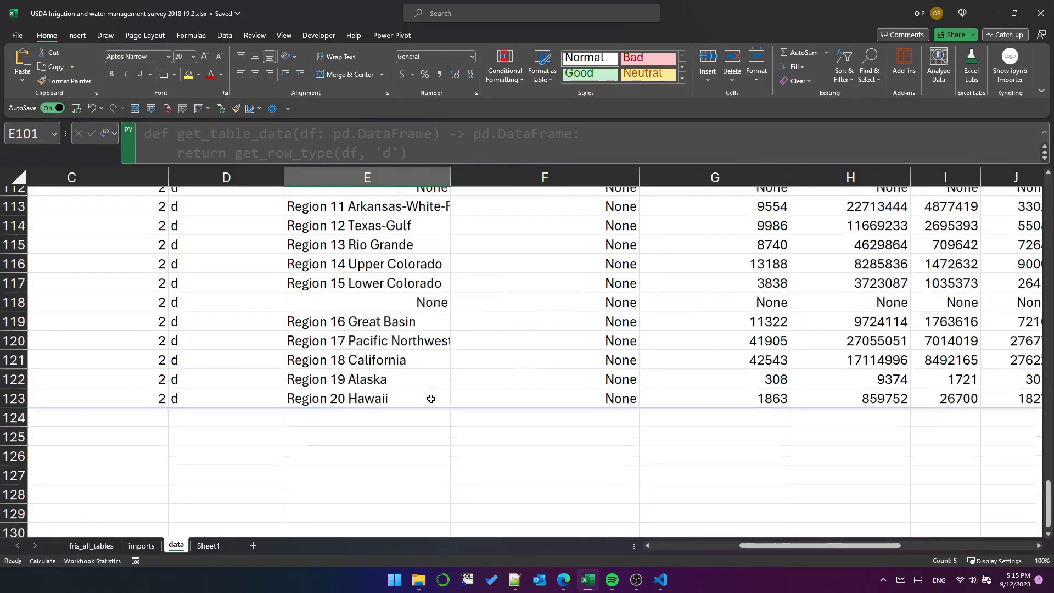
scroll(431, 398, up, 6)
click(421, 313)
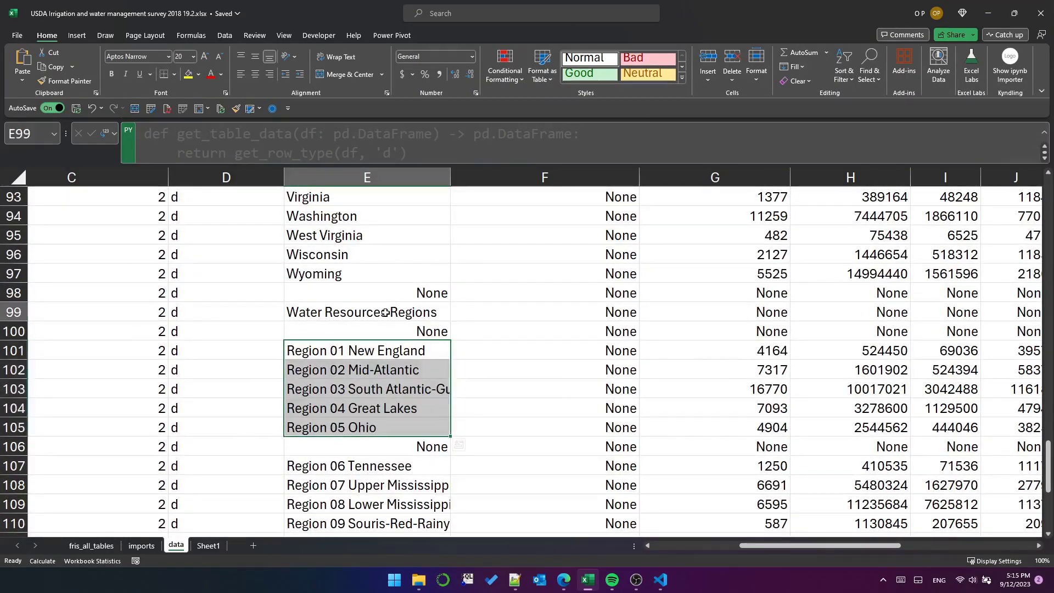
scroll(421, 334, up, 20)
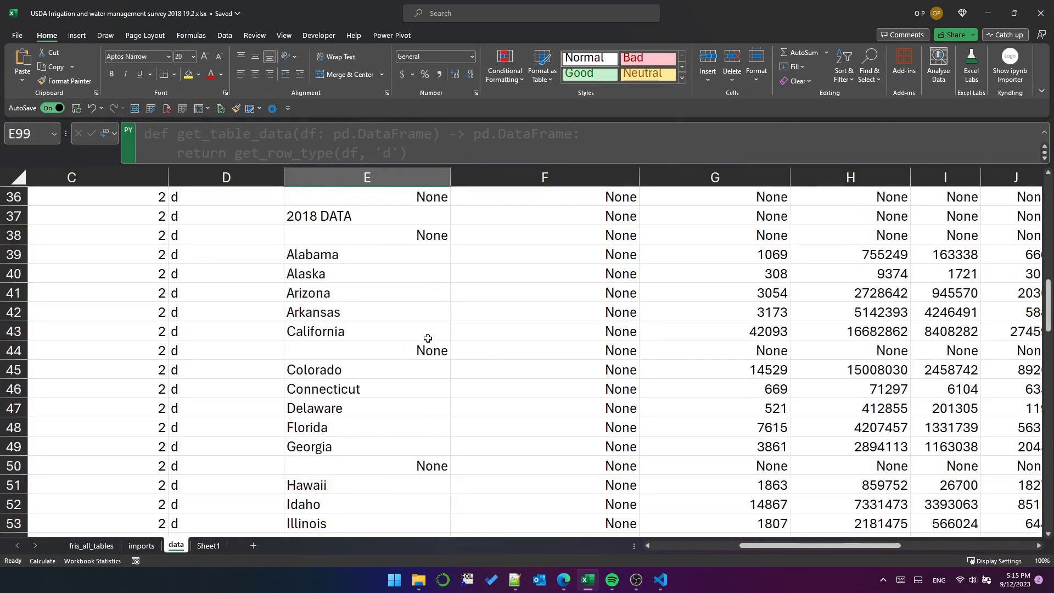
scroll(420, 335, down, 2)
click(372, 386)
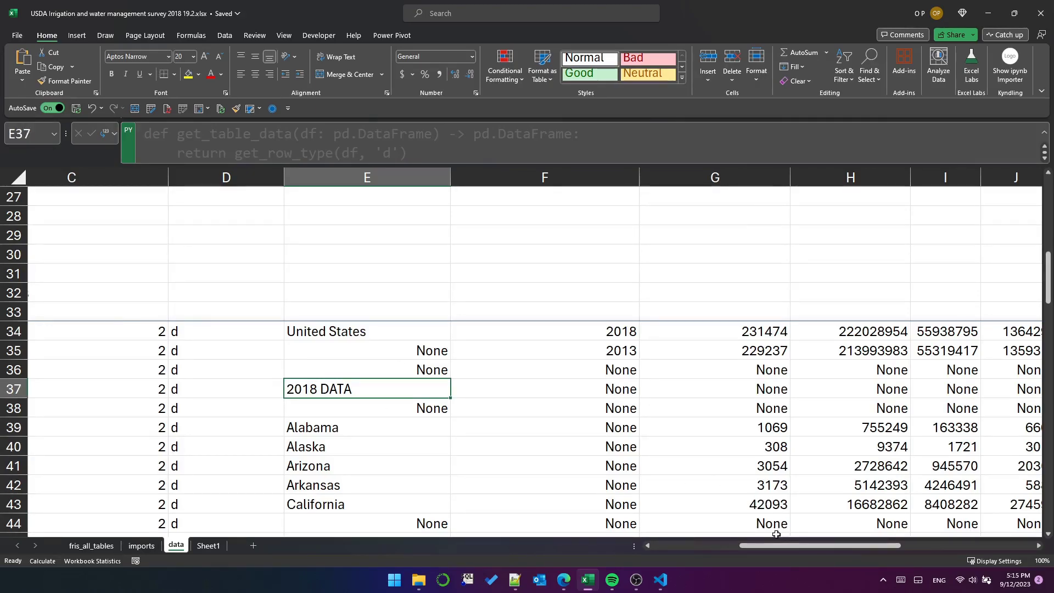
drag(776, 545, 710, 548)
click(457, 327)
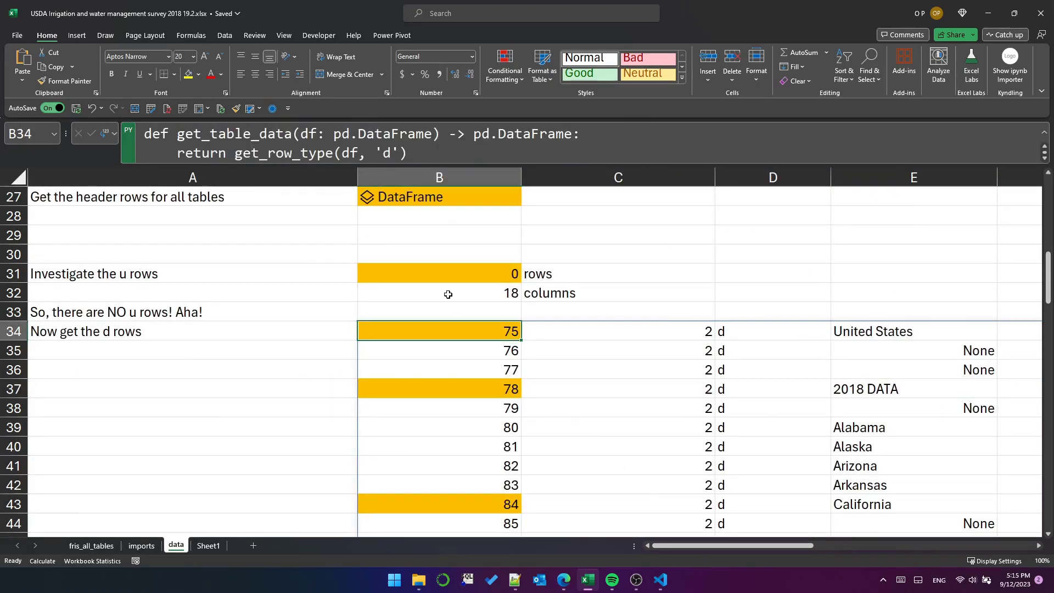
- Collapse B34 to a DataFrame object; in B37 filter d_rows to '2018 DATA' and 'Water Resources Regions'
key(ctrl+alt+shift+m)
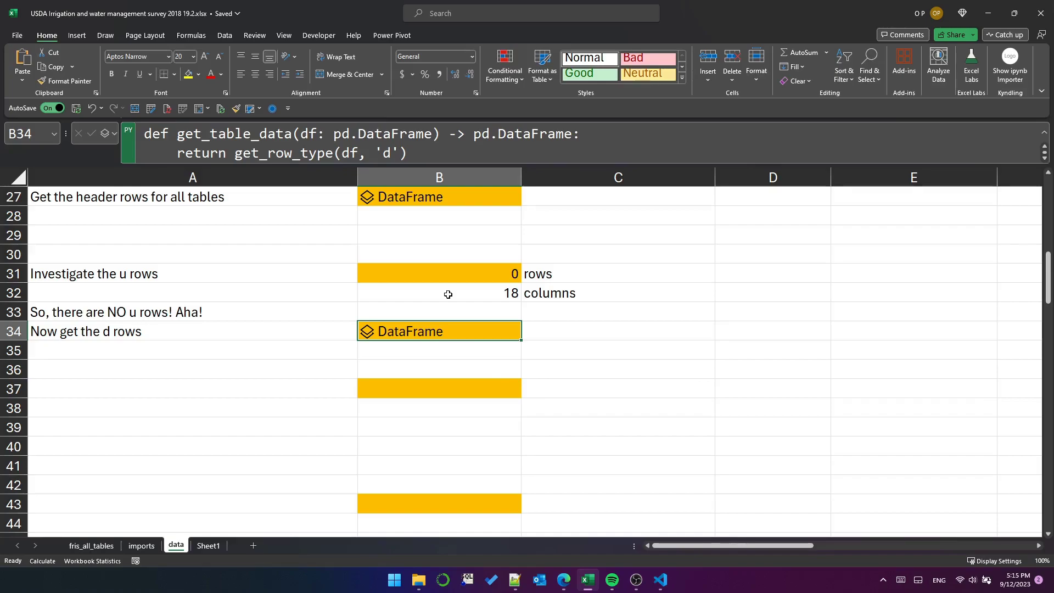
click(439, 388)
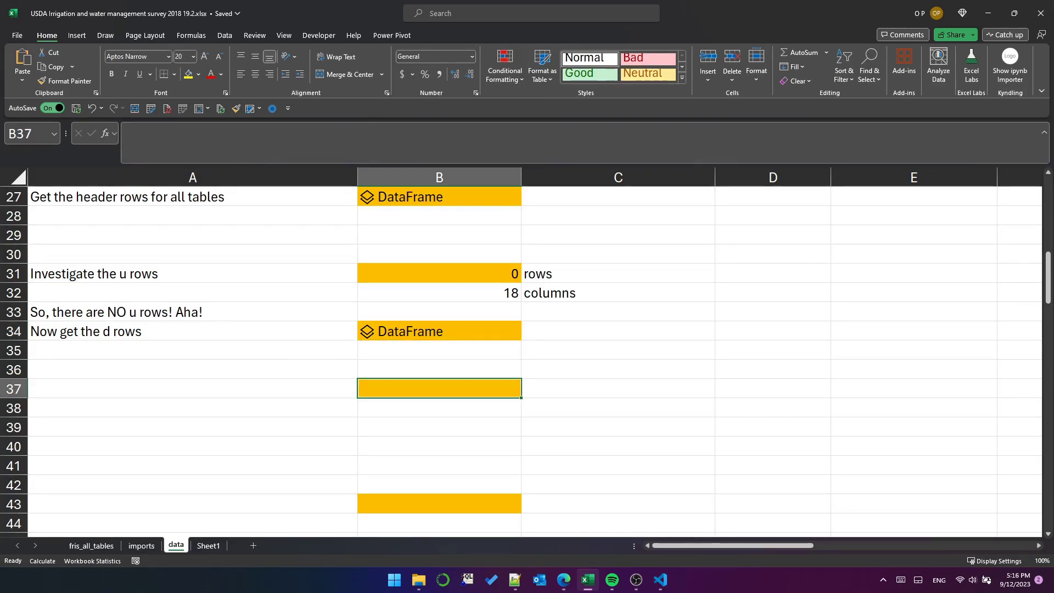
key(ctrl+alt+shift+p)
text(d_rows = get_row_type(df_raw, 'd'))
key(Return)
text(filtered = d_rows[d_rows[2].isin('2018 DATA',')
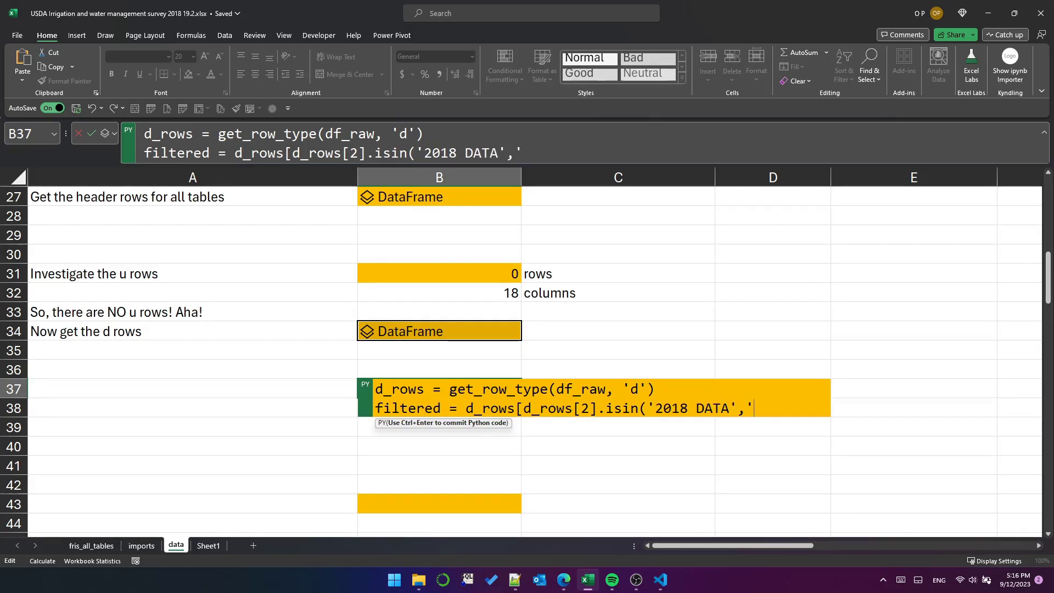
key(BackSpace)
text('Water Resources Management'))
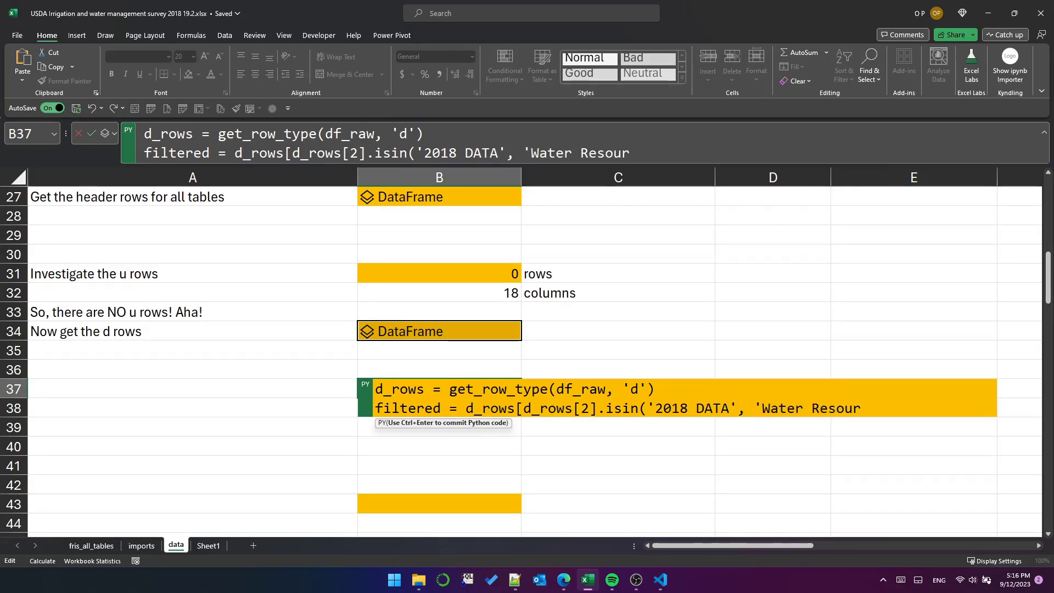
key(BackSpace)
key(BackSpace)
key(BackSpace)
key(BackSpace)
key(BackSpace)
key(BackSpace)
key(BackSpace)
key(BackSpace)
key(BackSpace)
key(BackSpace)
key(BackSpace)
key(BackSpace)
text(Regions']))
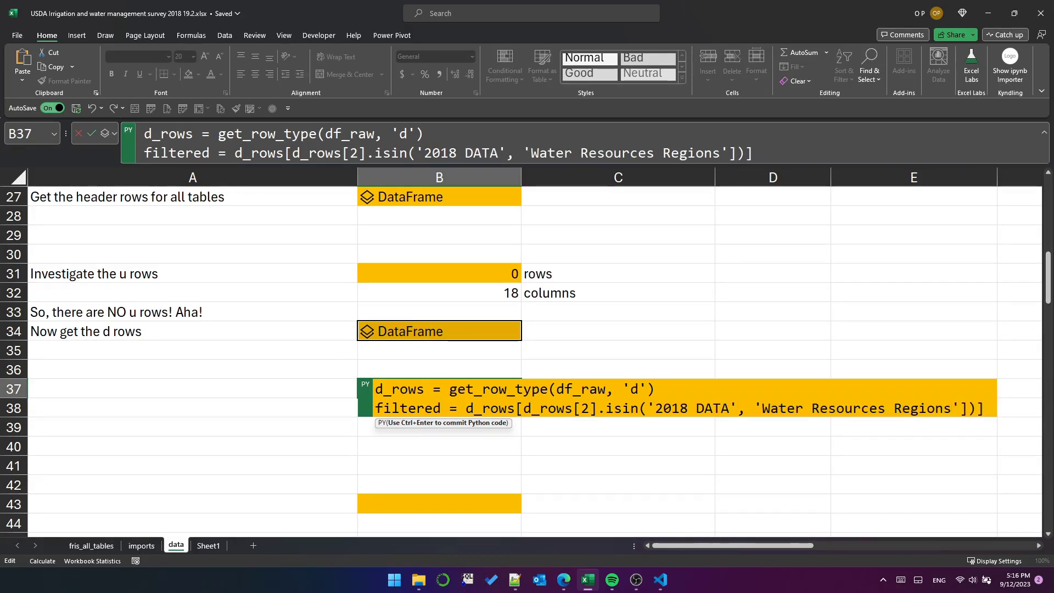
- Add filtered[2].value_counts(), fix the isin argument into a list, and rerun for counts 209 and 143
key(Return)
text(filtered[2].value_counts())
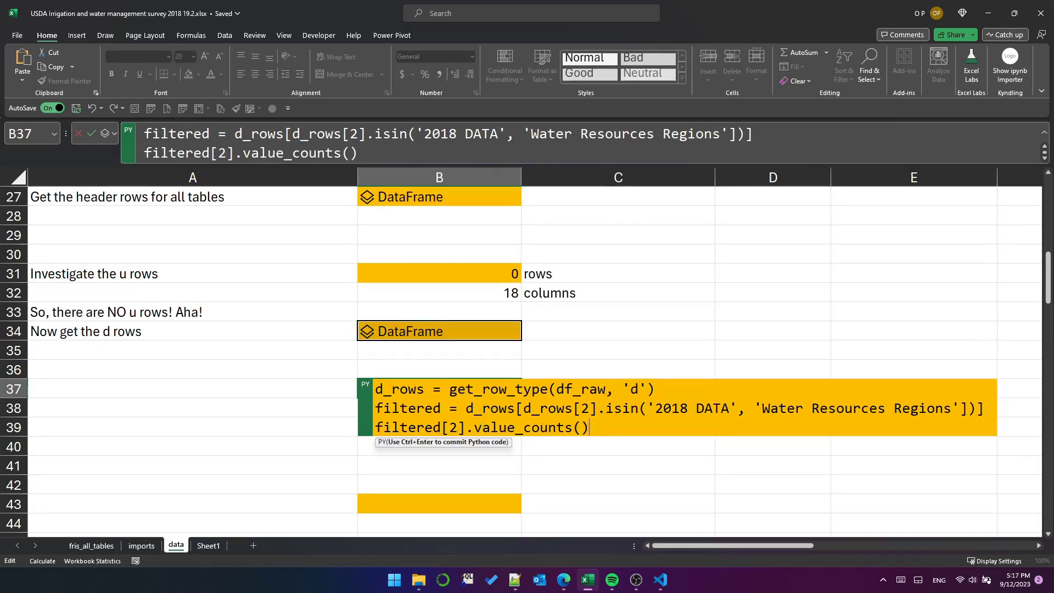
key(ctrl+Return)
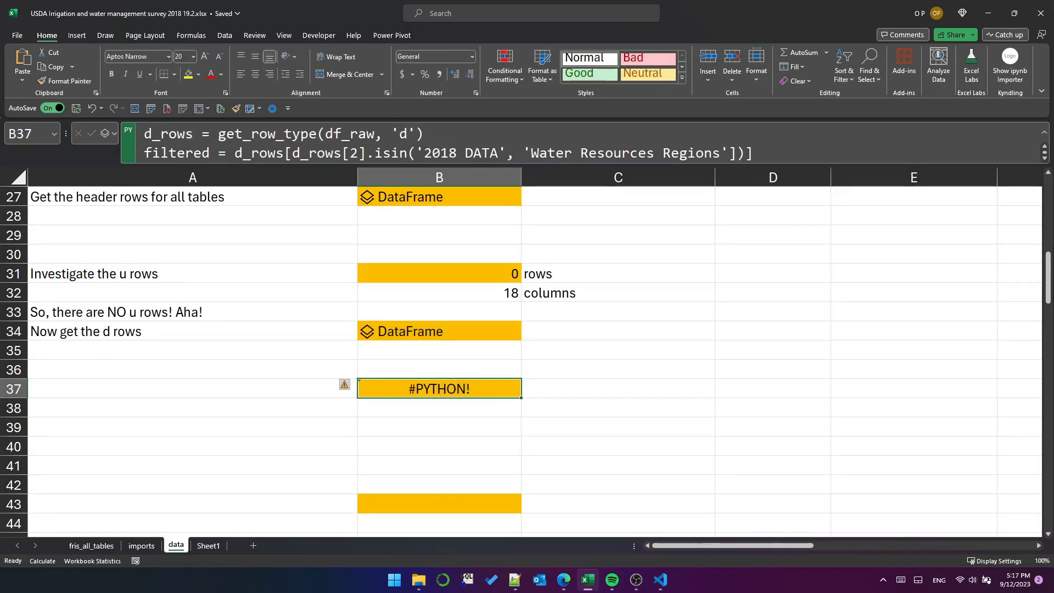
click(415, 152)
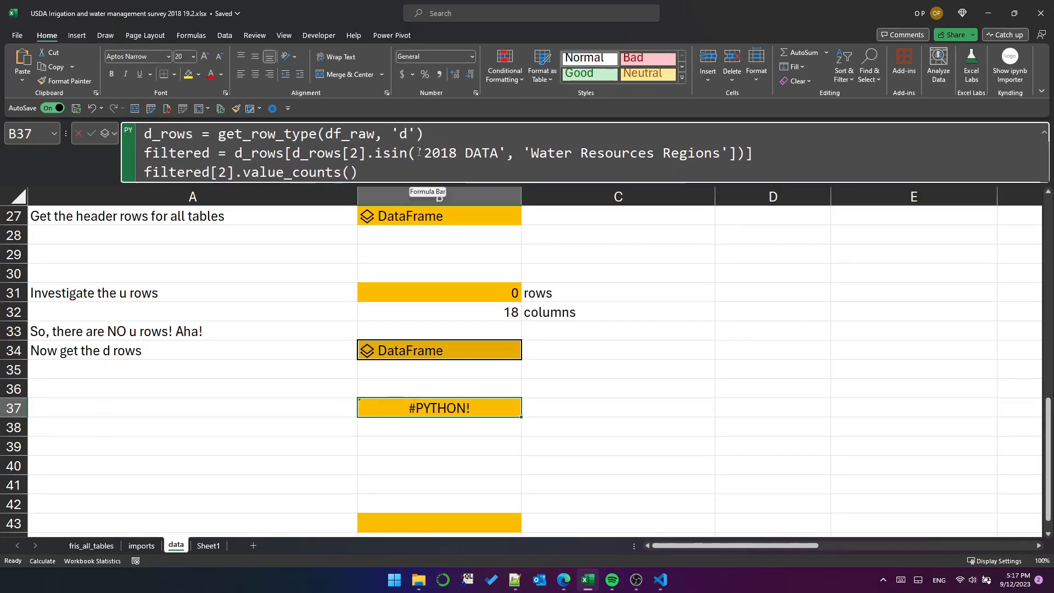
text([)
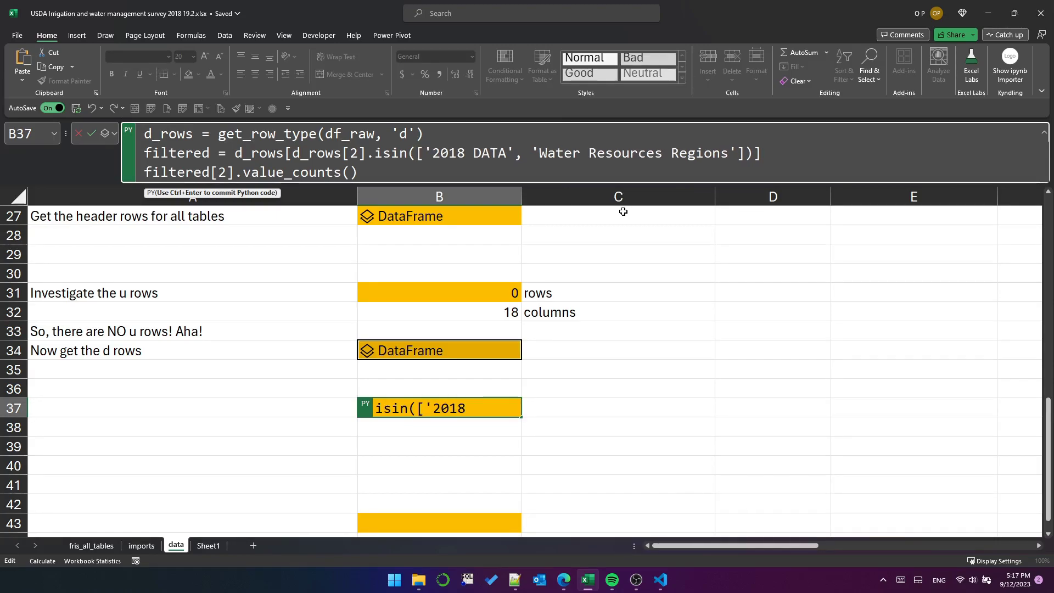
key(End)
key(ctrl+Return)
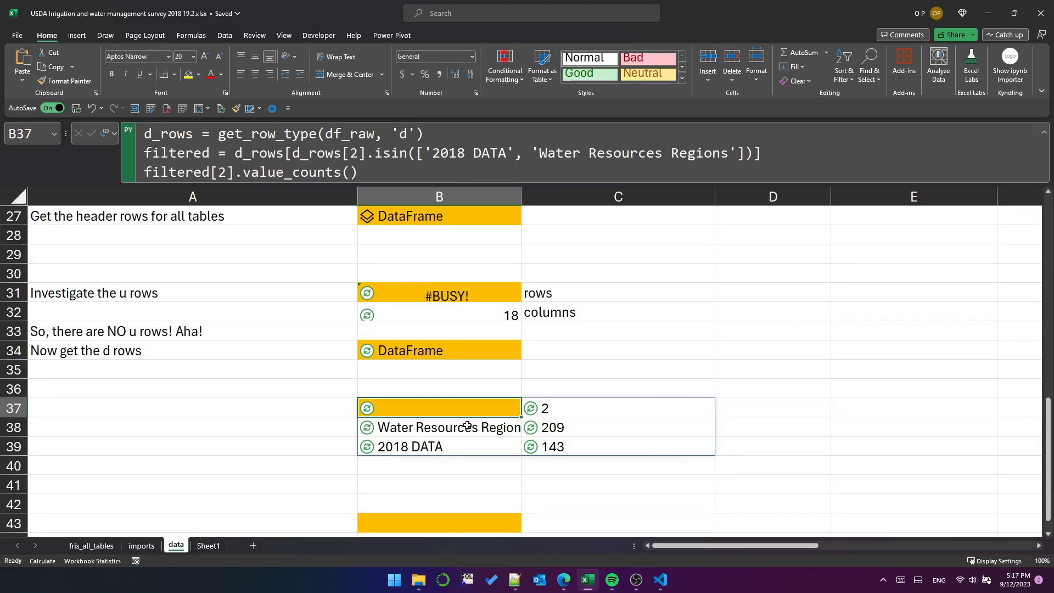
- Select the 209 and 143 count results and write 'But there are 215 tables!!1' in A38
drag(474, 428, 564, 424)
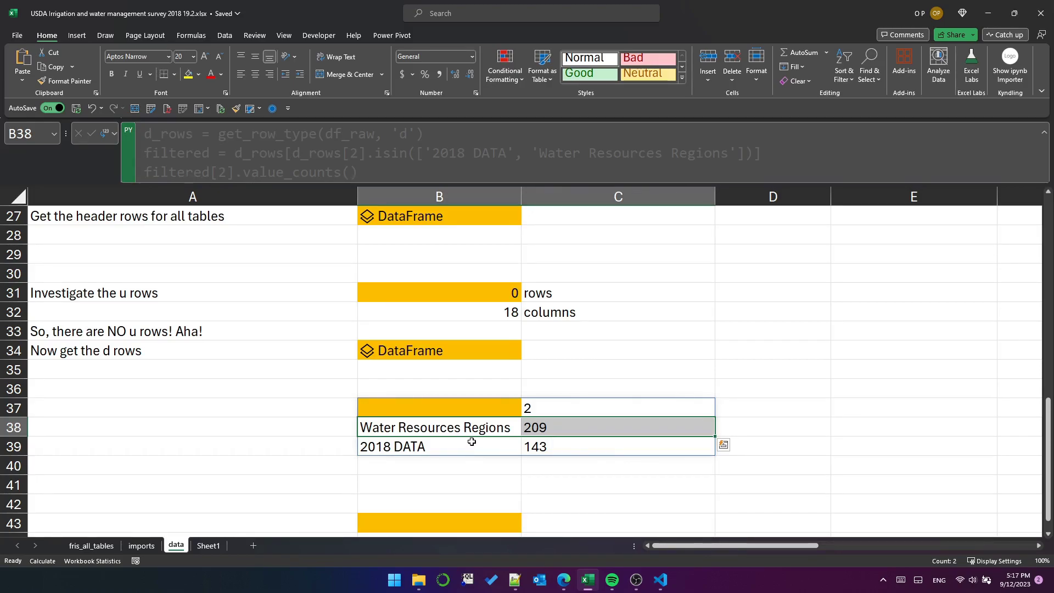
mouse_move(471, 442)
mouse_down()
mouse_move(531, 444)
mouse_move(483, 446)
mouse_up()
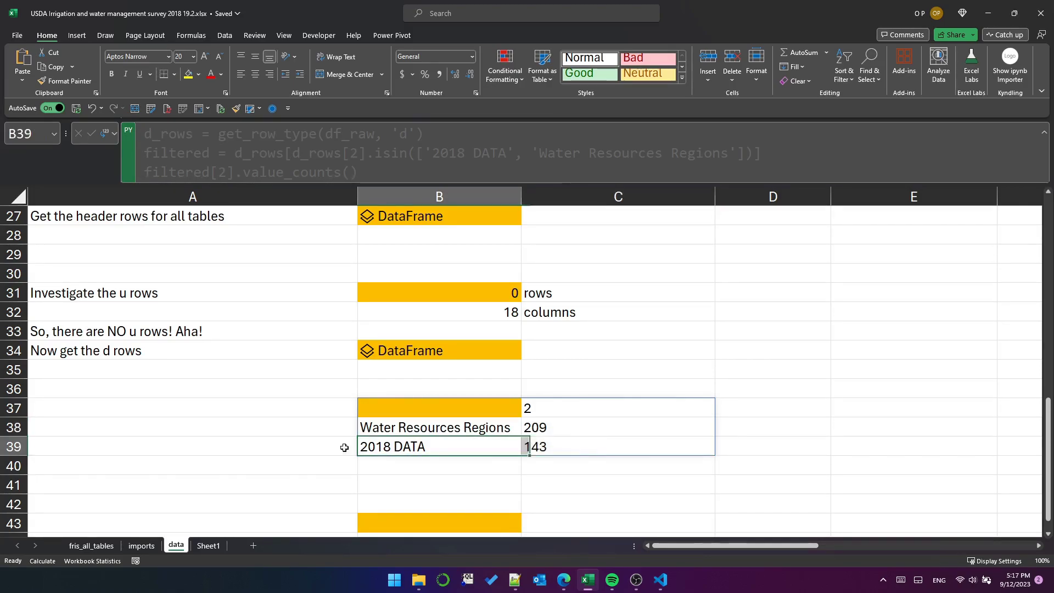
click(141, 426)
text(But there)
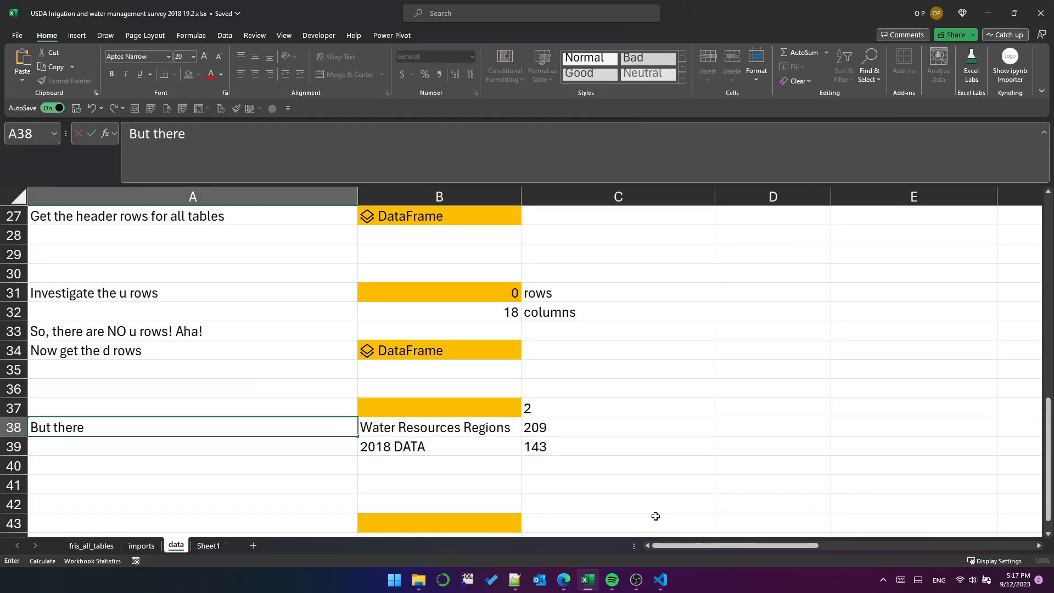
text( are 2)
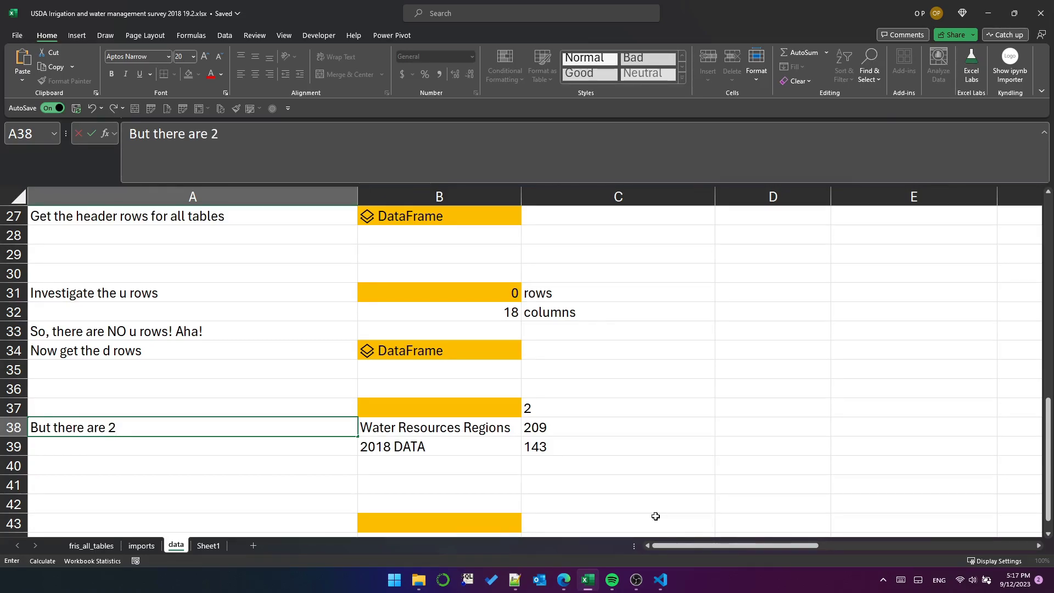
text(15 tables!!)
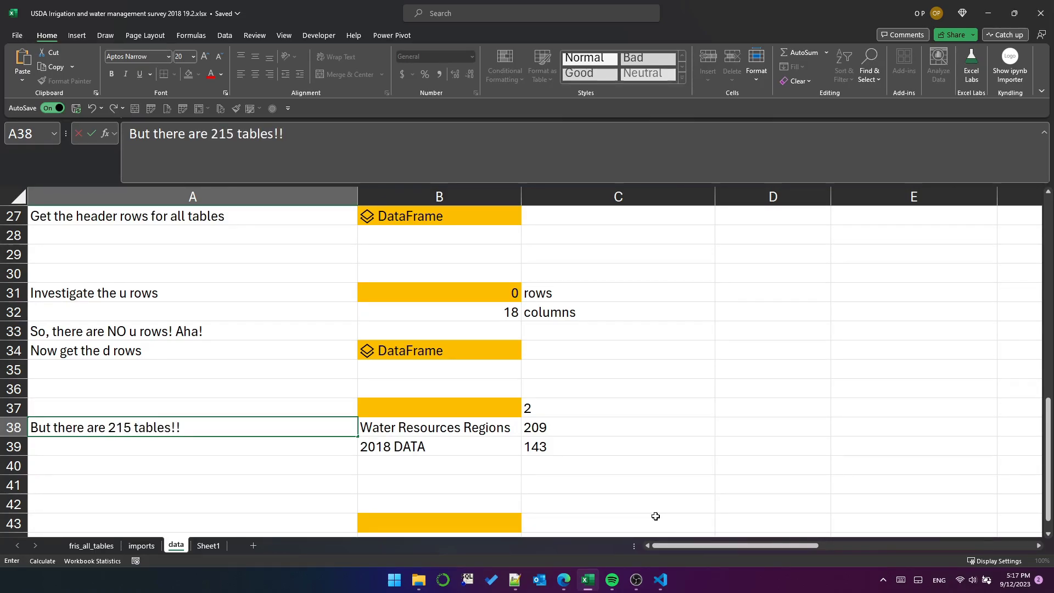
text(1)
key(Return)
key(Return)
- Turn cell B43 into a Python cell with =py
scroll(470, 406, down, 2)
click(470, 406)
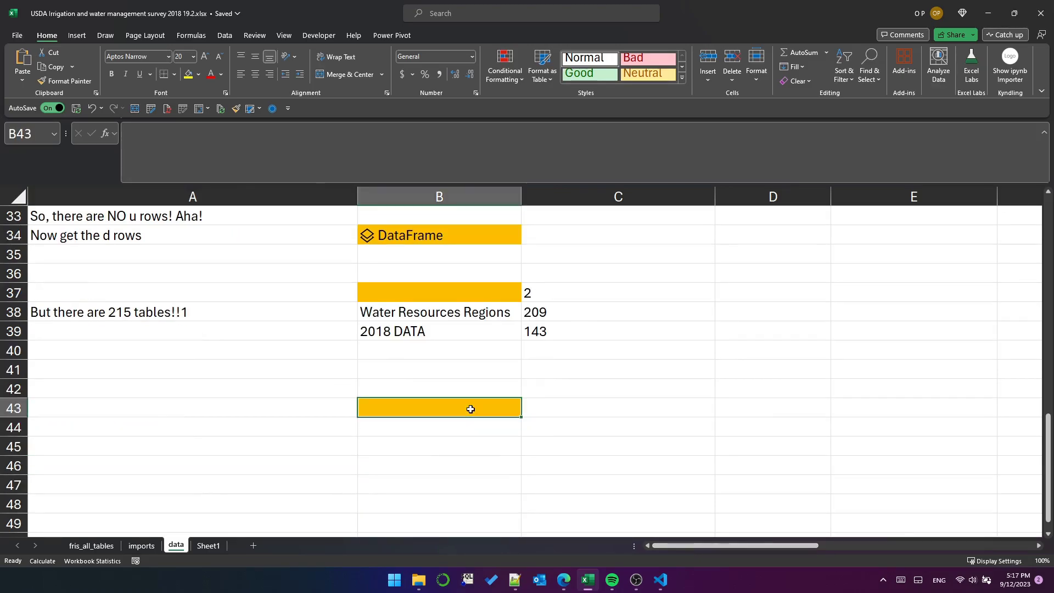
text(=py)
key(Tab)
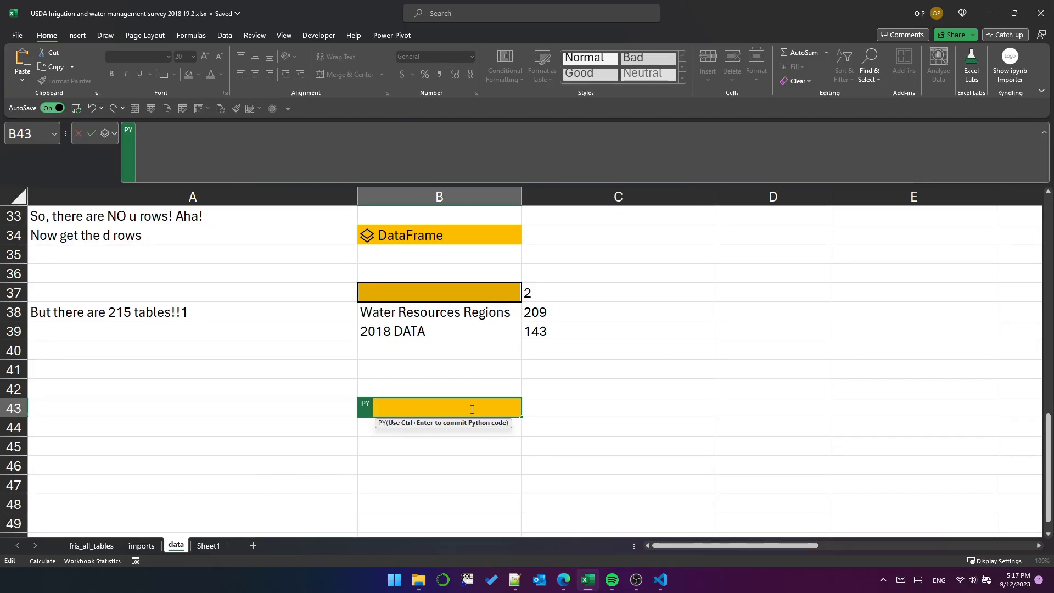
- Set different_tables = list(set(d_rows[0]) minus set(filtered[0])) as values, spilling 1, 177, 179, 181, 214, 215
text(se)
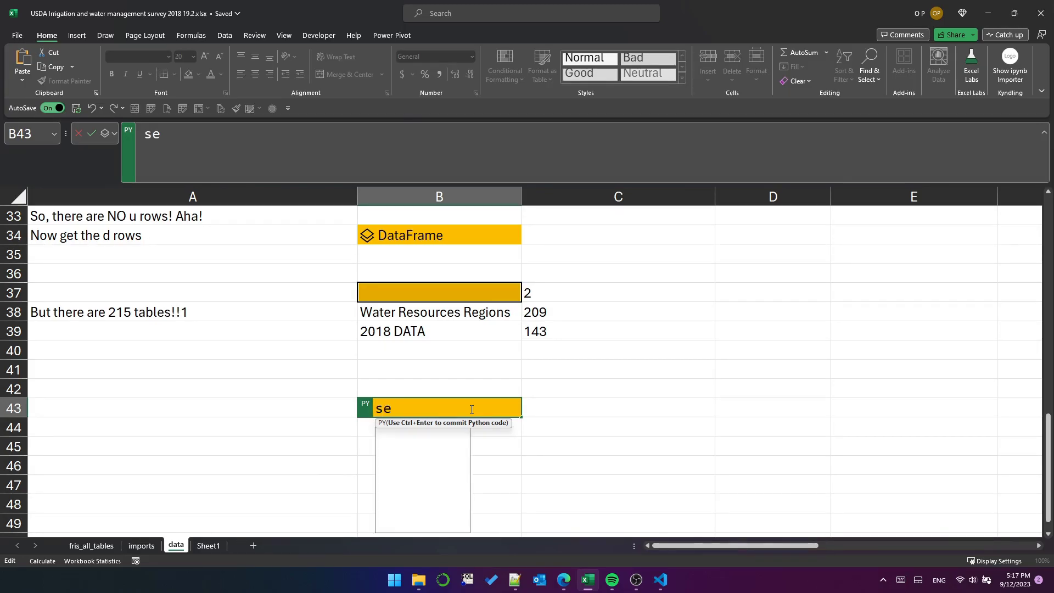
text(t(d_rows[)
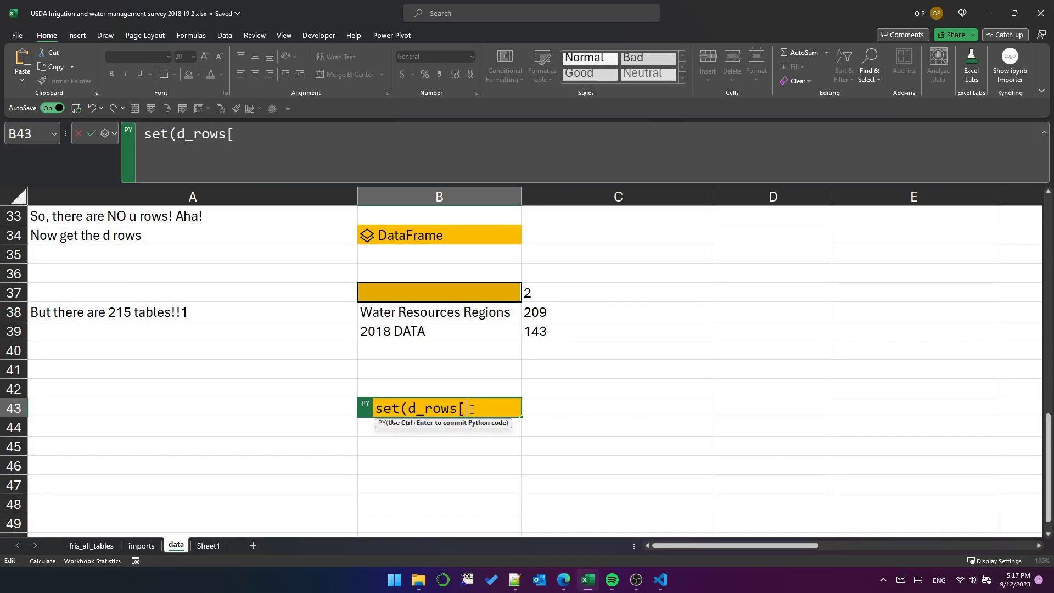
text(0]).di)
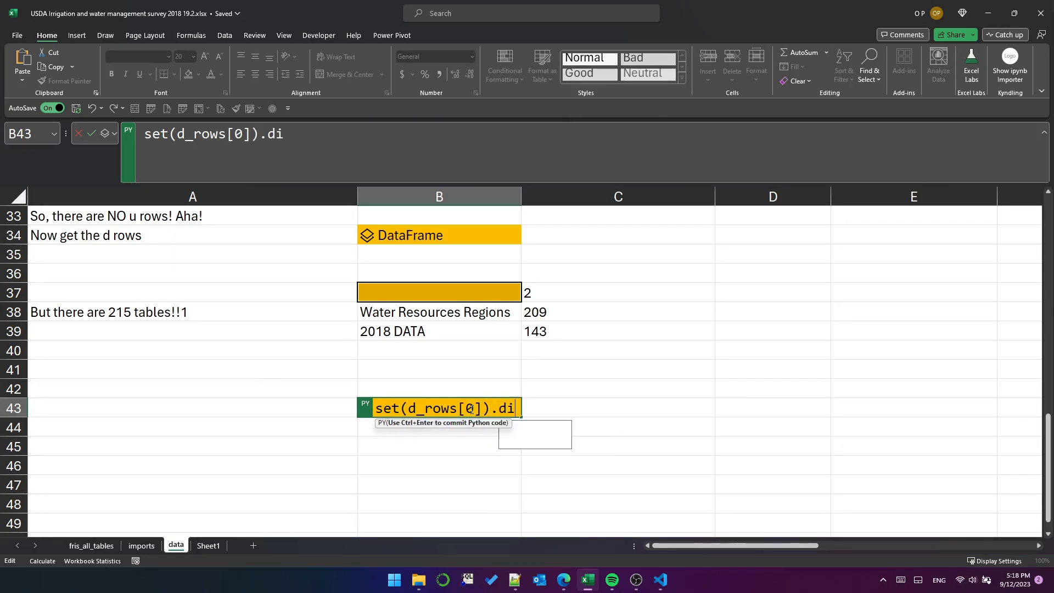
text(fference(set(filtered[0])
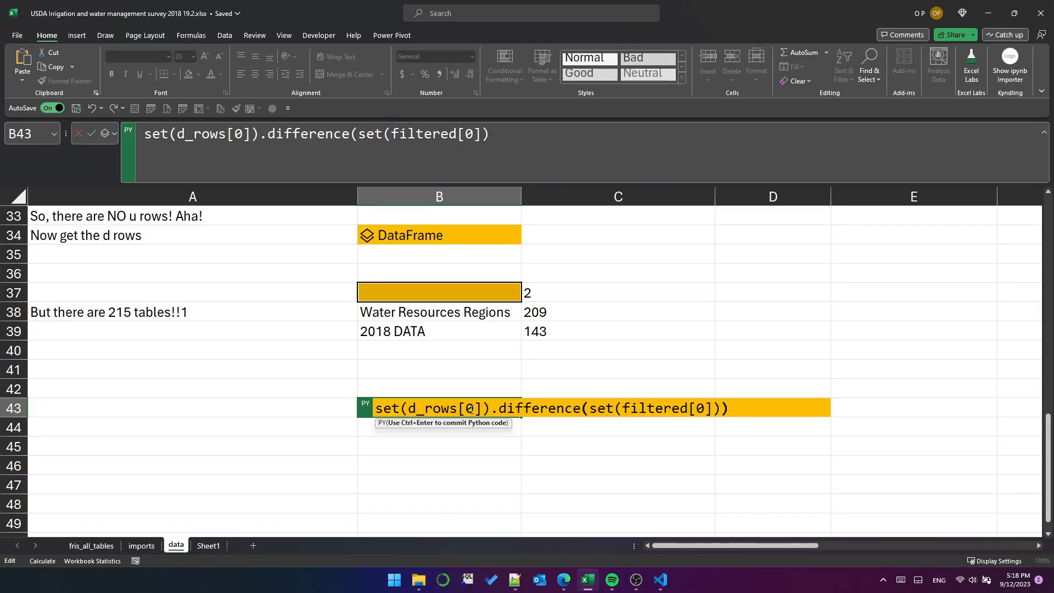
key(ctrl+Return)
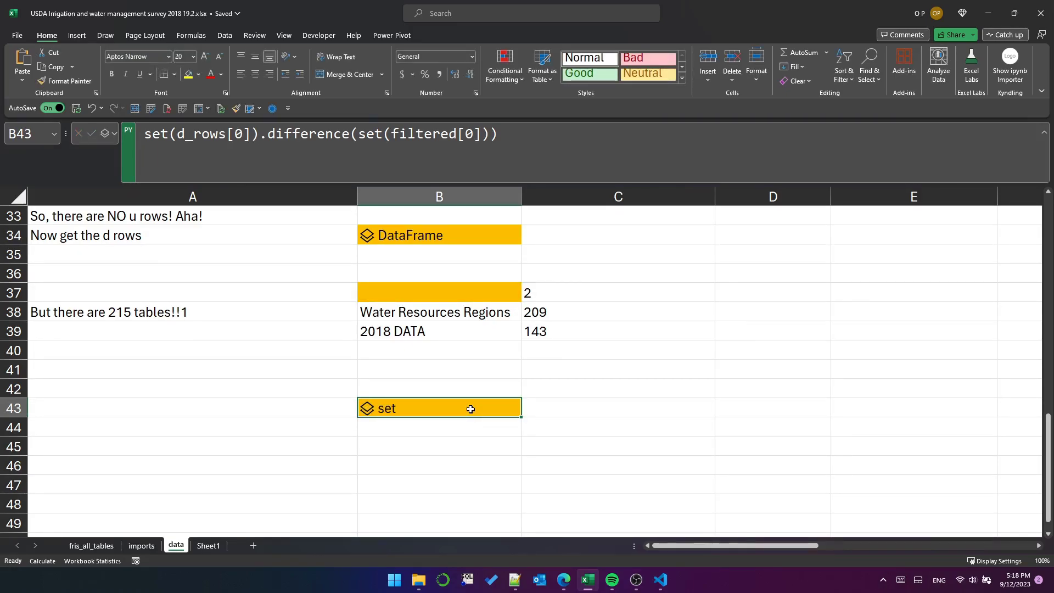
key(ctrl+alt+shift+m)
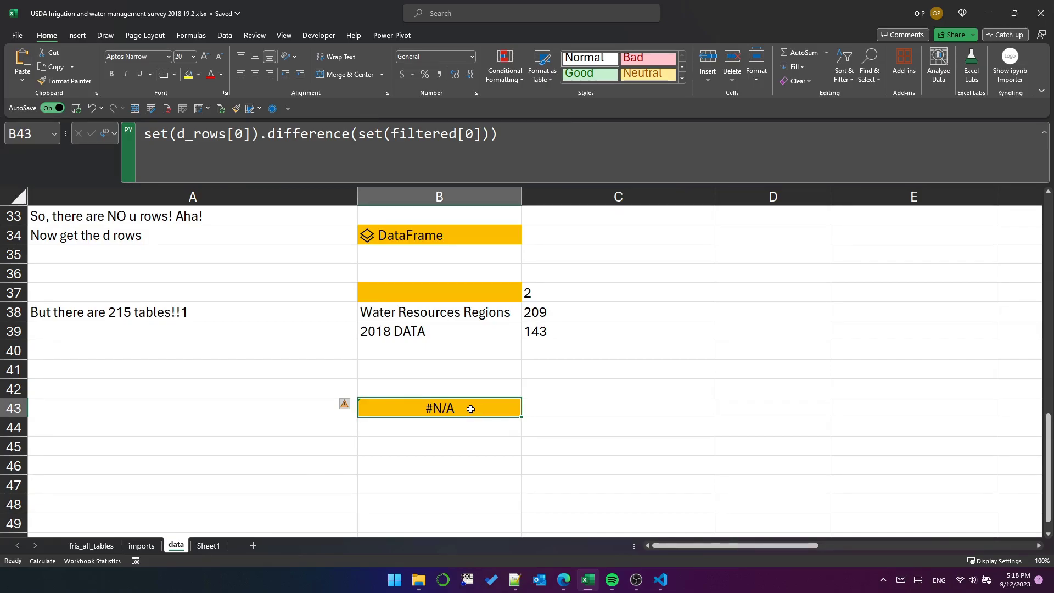
key(F2)
key(Home)
text(different_tables = list()
key(End)
text())
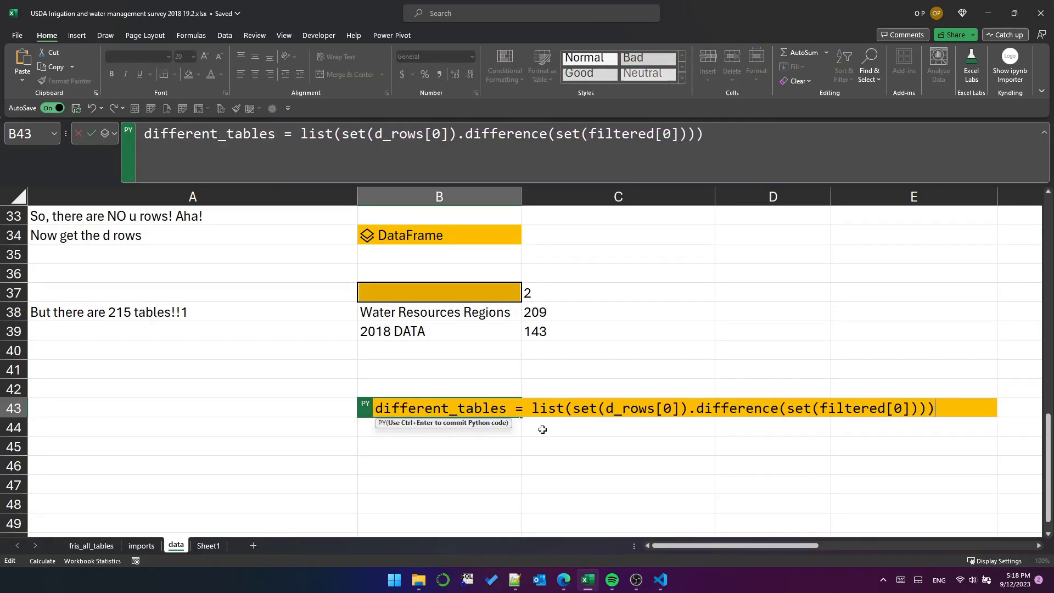
key(ctrl+Return)
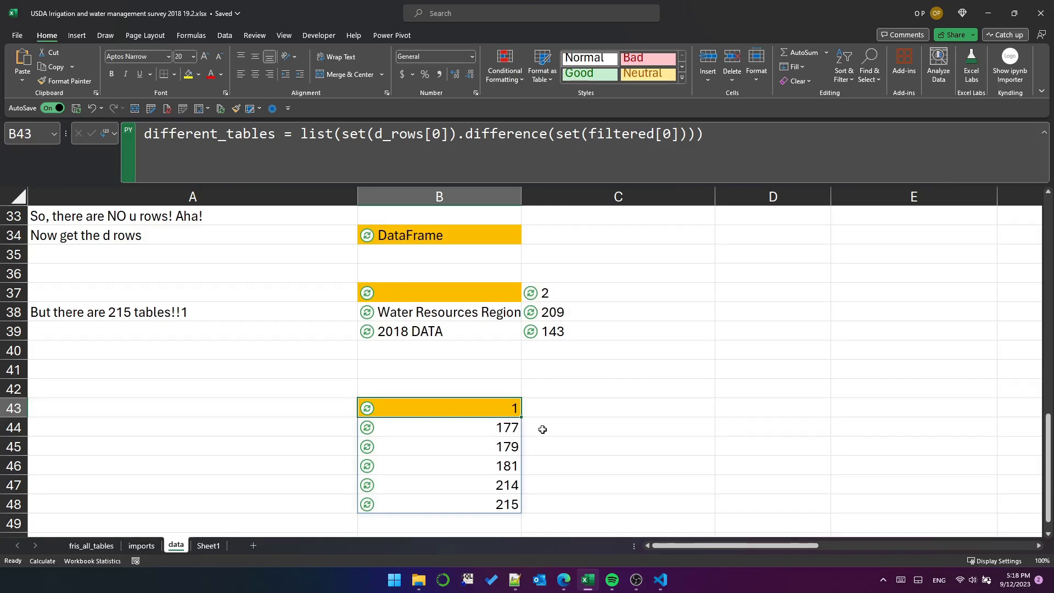
click(183, 406)
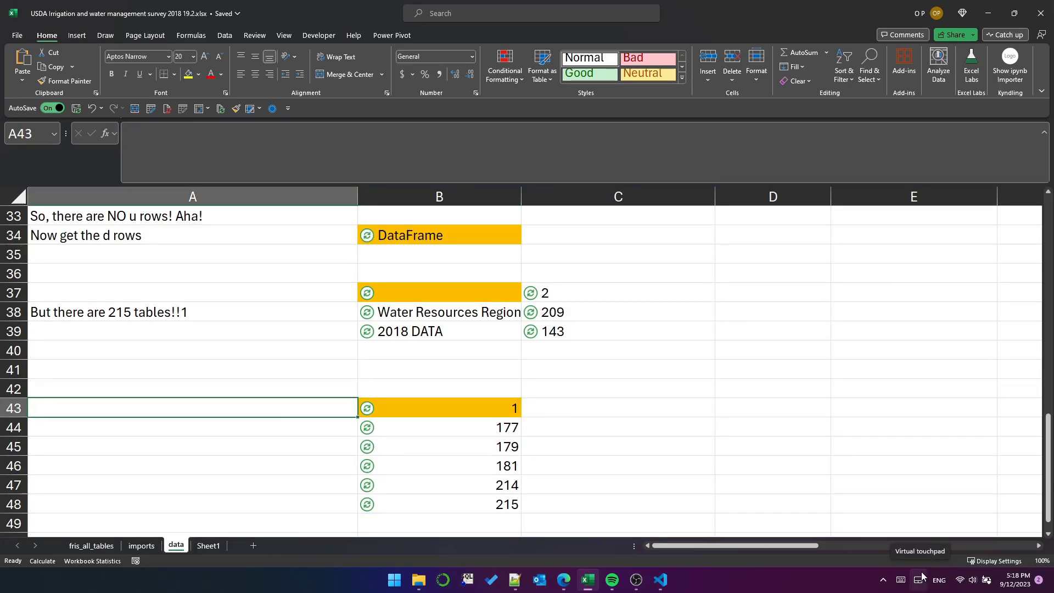
- Enter '6 tables have neither sub-heading' in A43 next to the spilled table numbers
text(6 table)
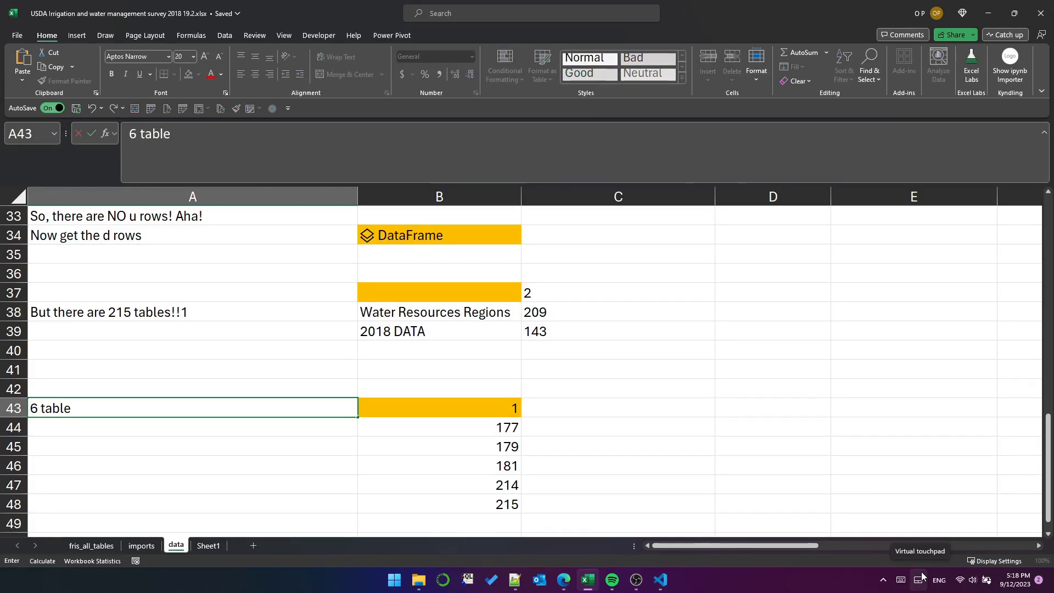
text(s have neither)
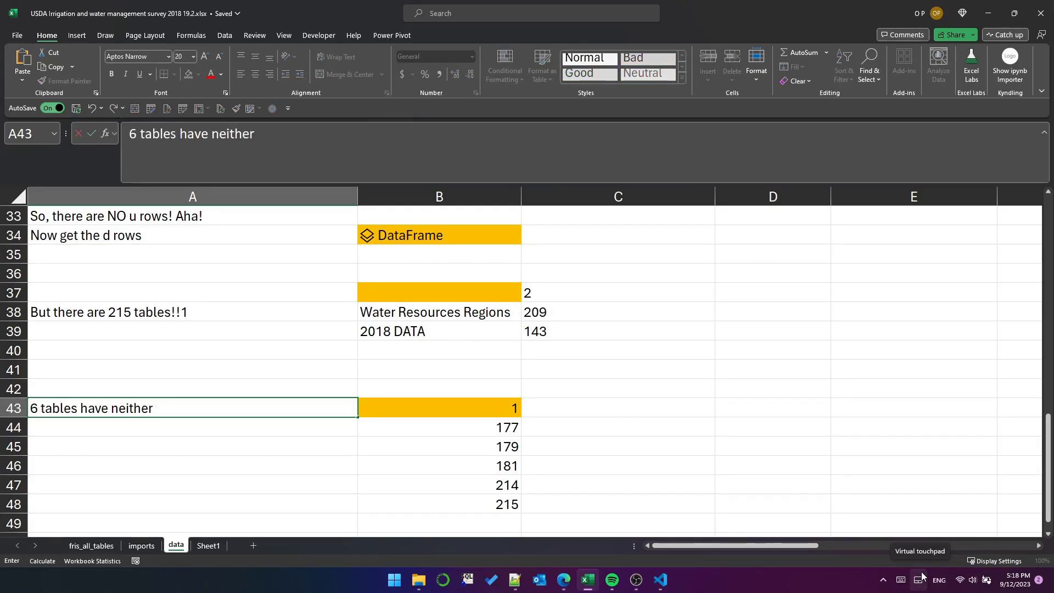
text( sub-heading)
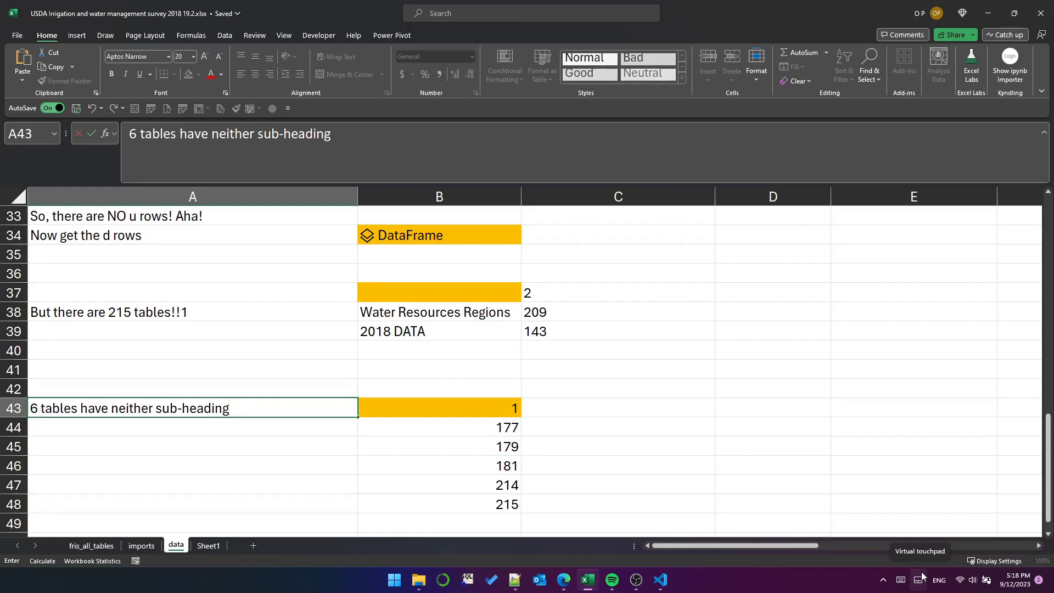
key(Return)
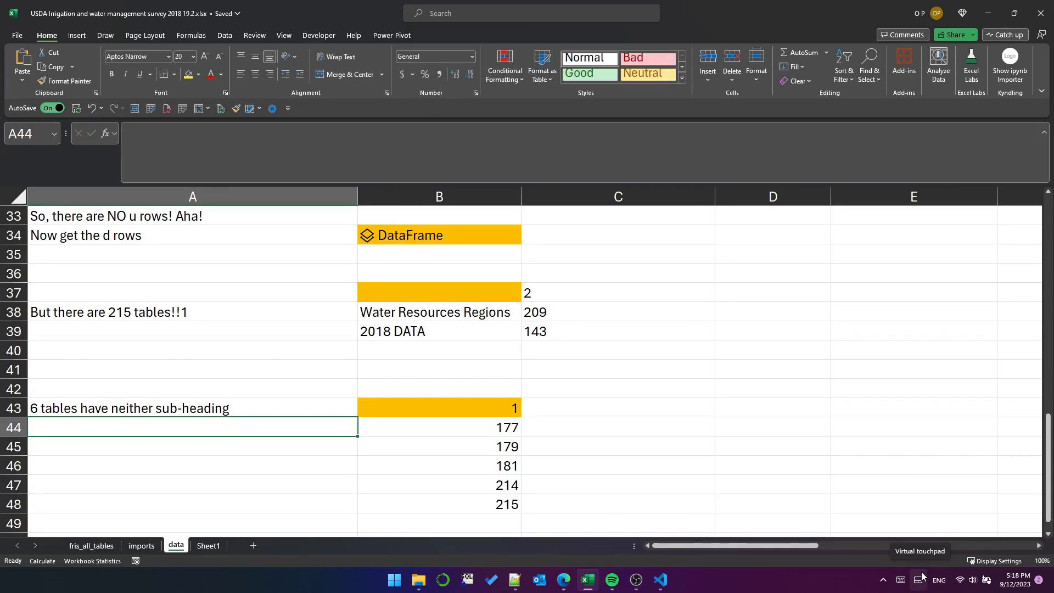